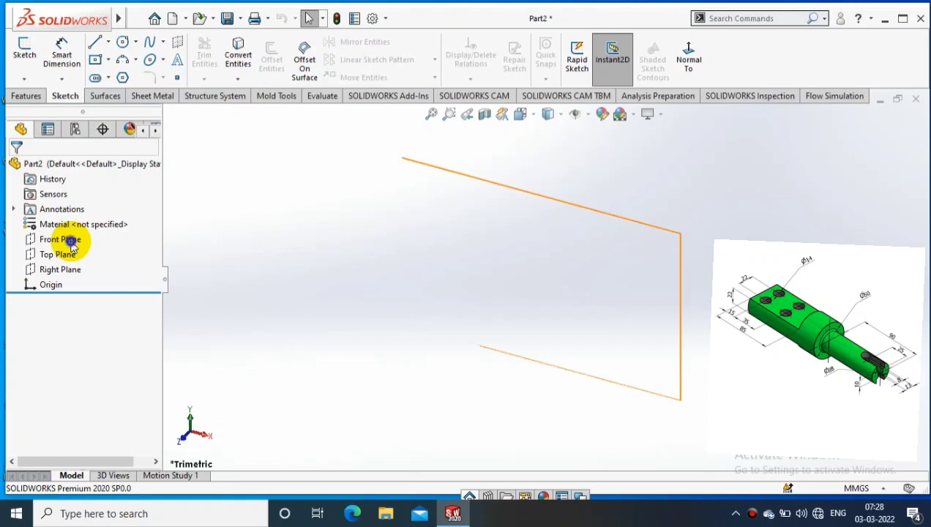
# Sketch a 50 mm diameter circle centred on the Front Plane origin.
pyautogui.click(70, 242)
pyautogui.rightClick(128, 236)
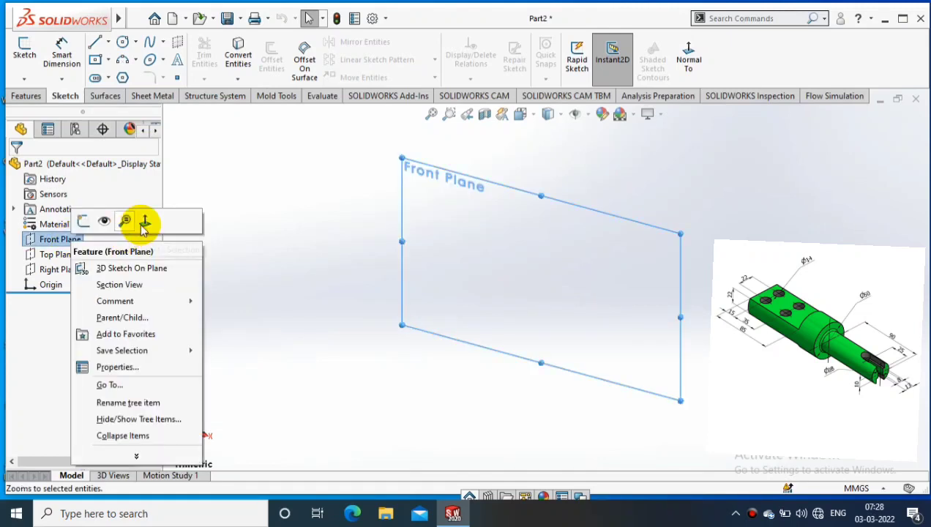
pyautogui.click(144, 222)
pyautogui.click(25, 49)
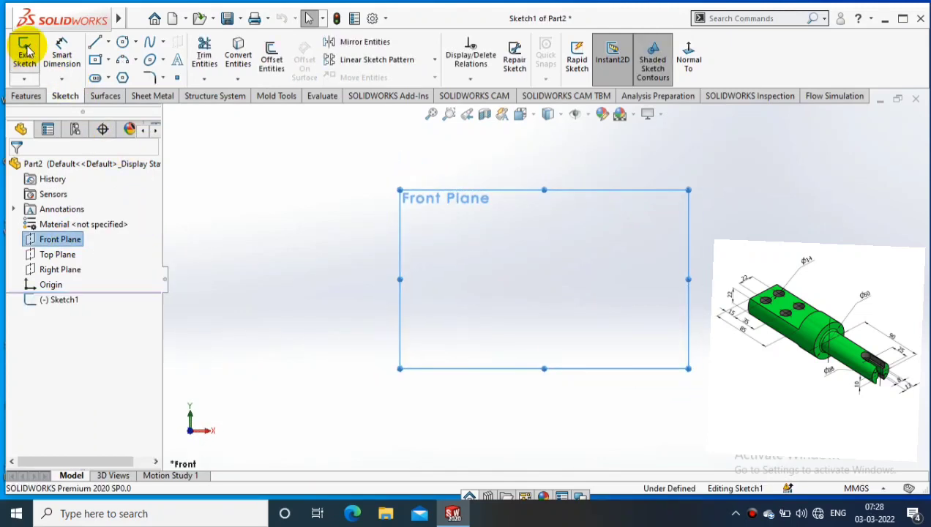
pyautogui.click(122, 41)
pyautogui.click(544, 279)
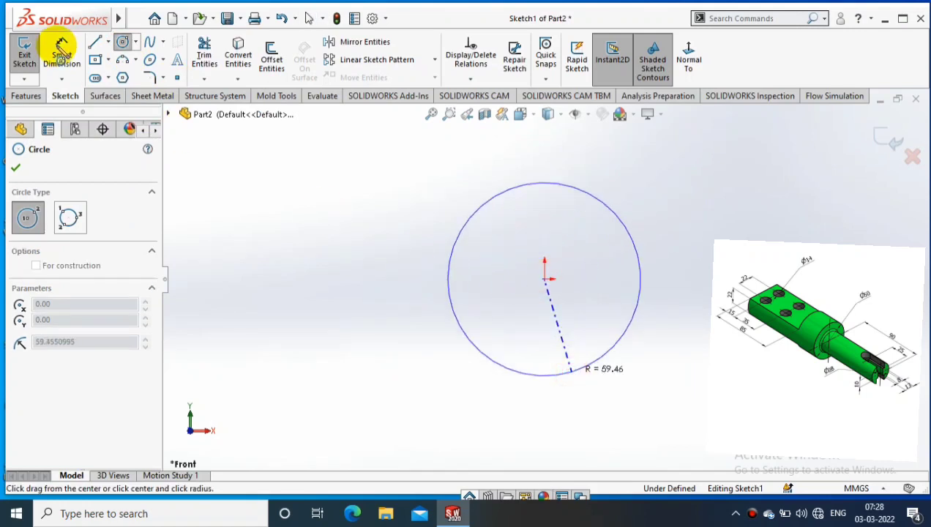
pyautogui.press('Escape')
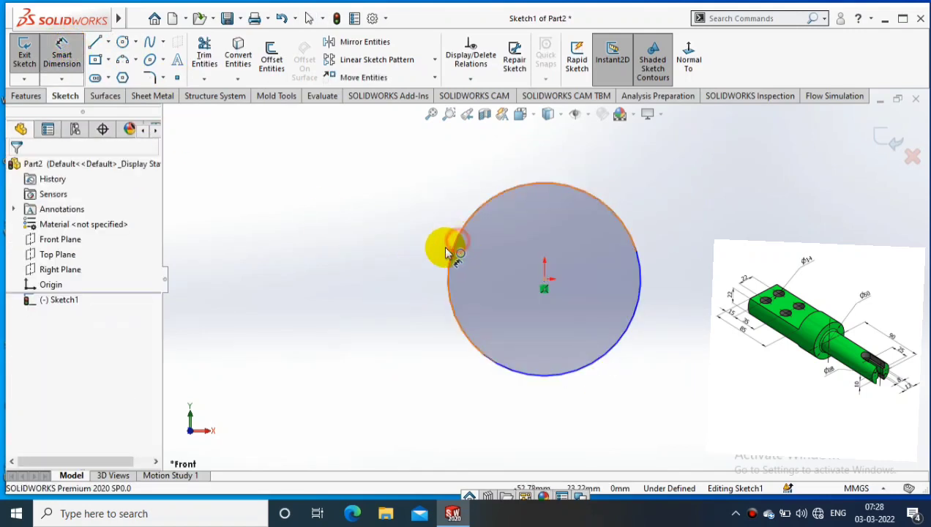
pyautogui.click(448, 253)
pyautogui.click(389, 274)
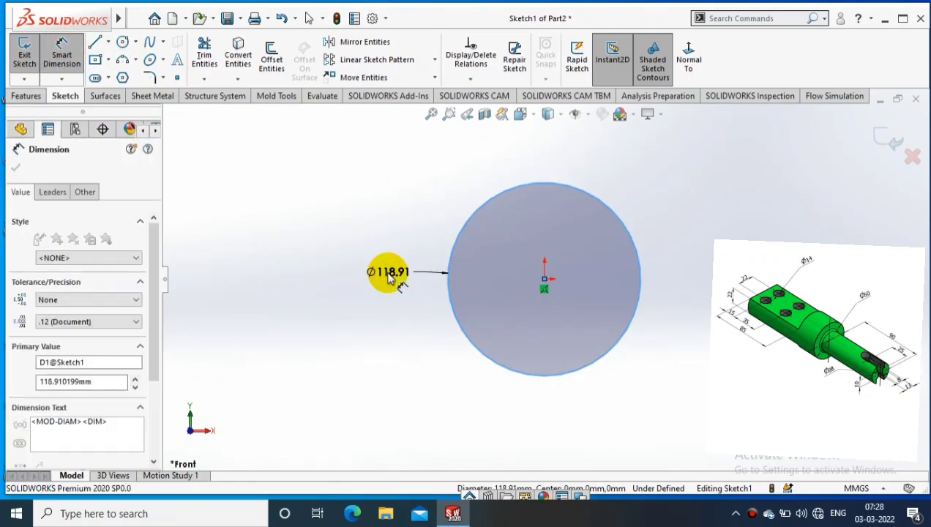
pyautogui.write('50')
pyautogui.press('Return')
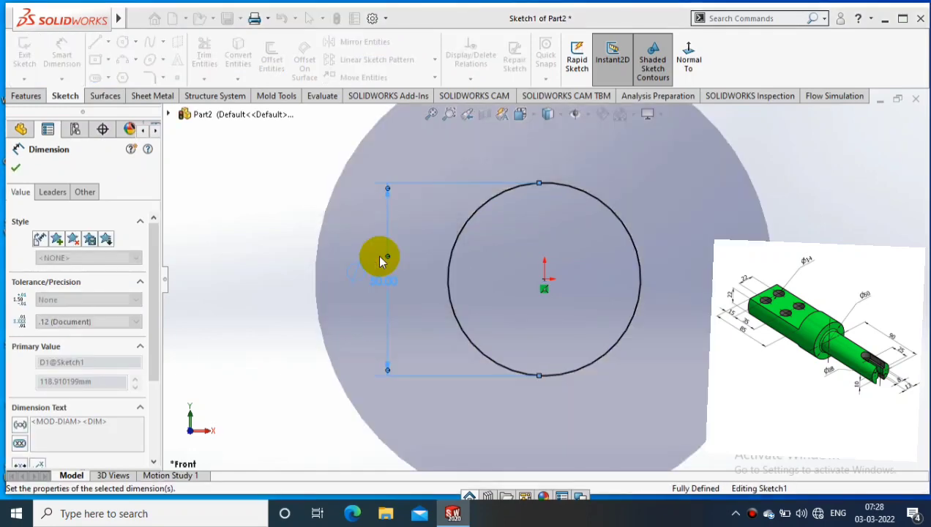
# Extrude the circle 110 mm (85+25) into a solid cylinder.
pyautogui.click(31, 99)
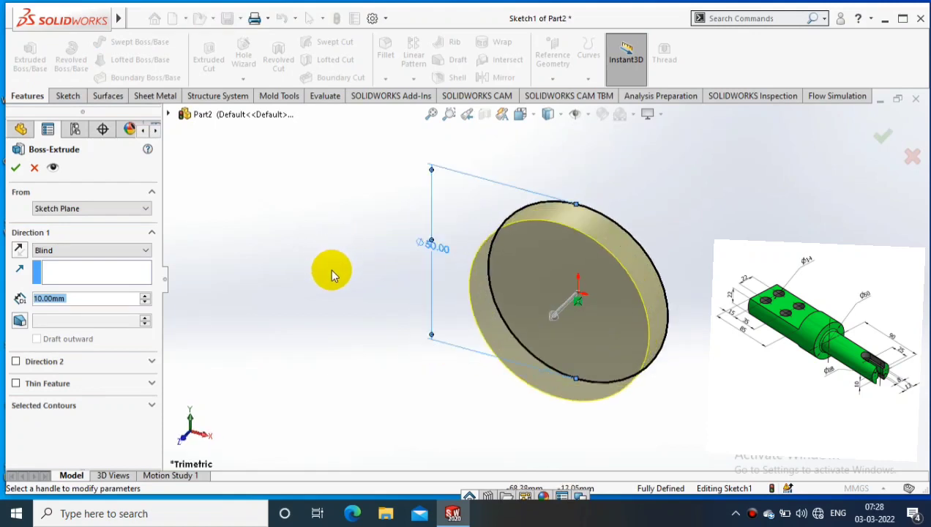
pyautogui.write('85+25')
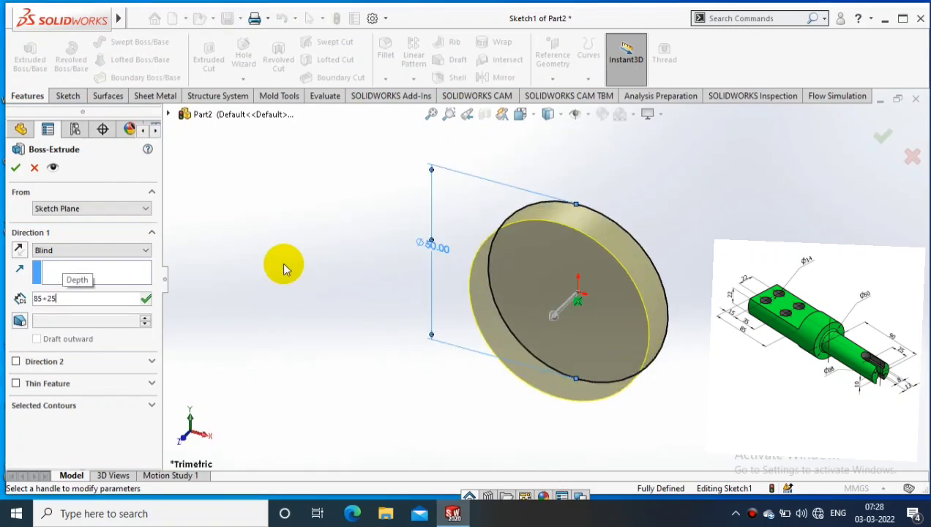
pyautogui.press('Return')
pyautogui.click(18, 169)
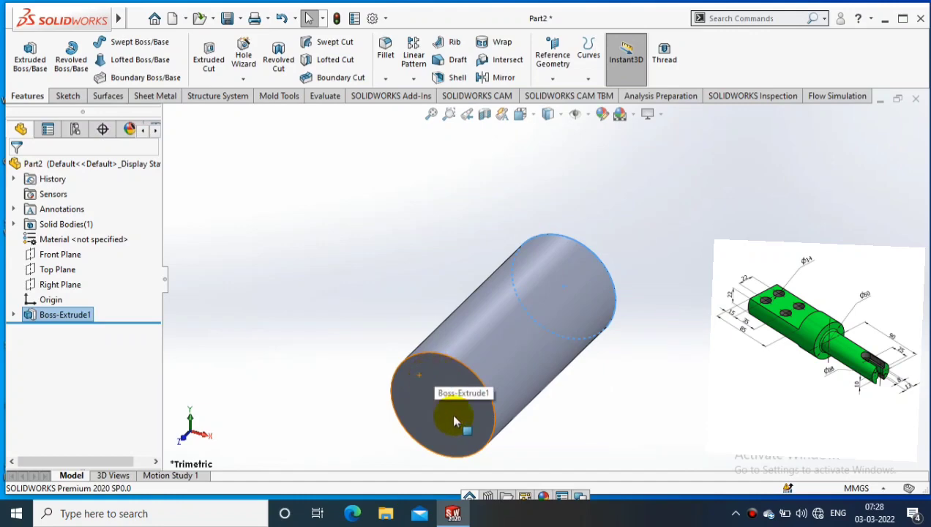
# Sketch a 28 mm diameter circle centred on the cylinder's end face.
pyautogui.rightClick(451, 412)
pyautogui.click(550, 143)
pyautogui.click(67, 96)
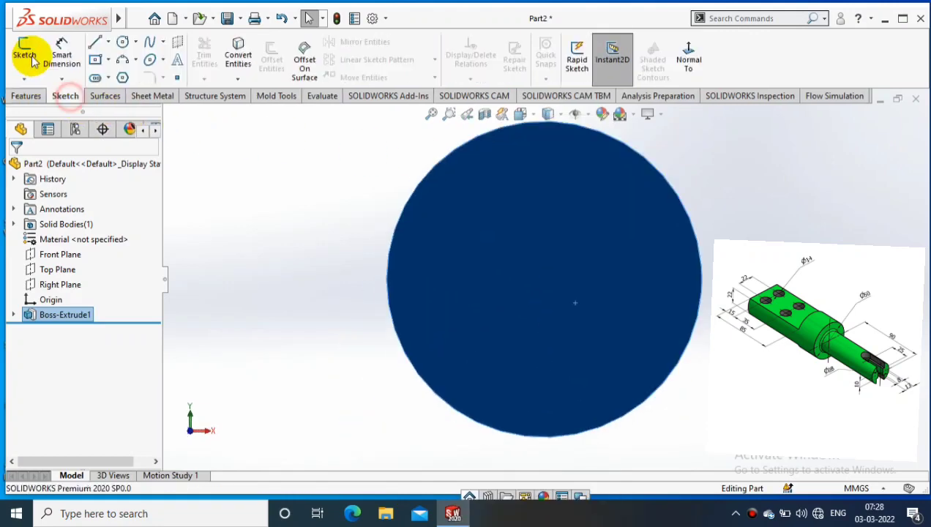
pyautogui.click(122, 42)
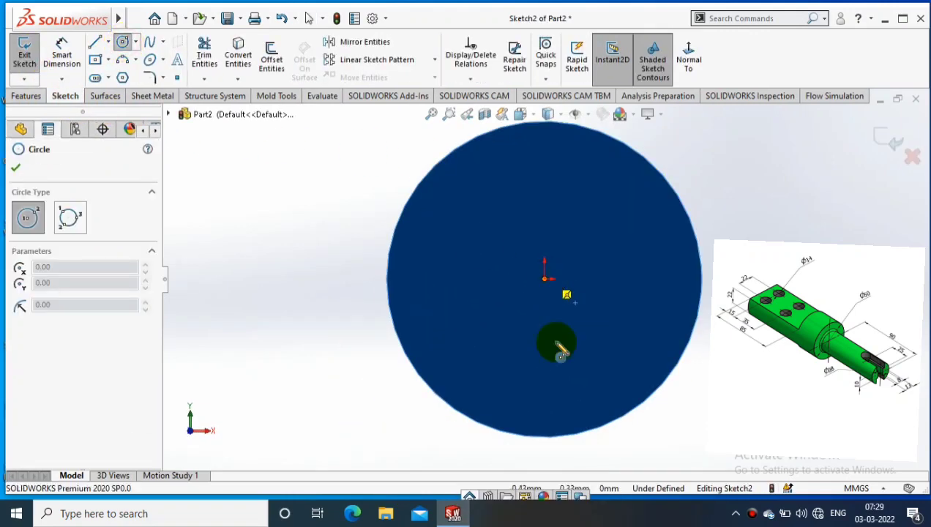
pyautogui.click(544, 279)
pyautogui.click(590, 279)
pyautogui.click(84, 62)
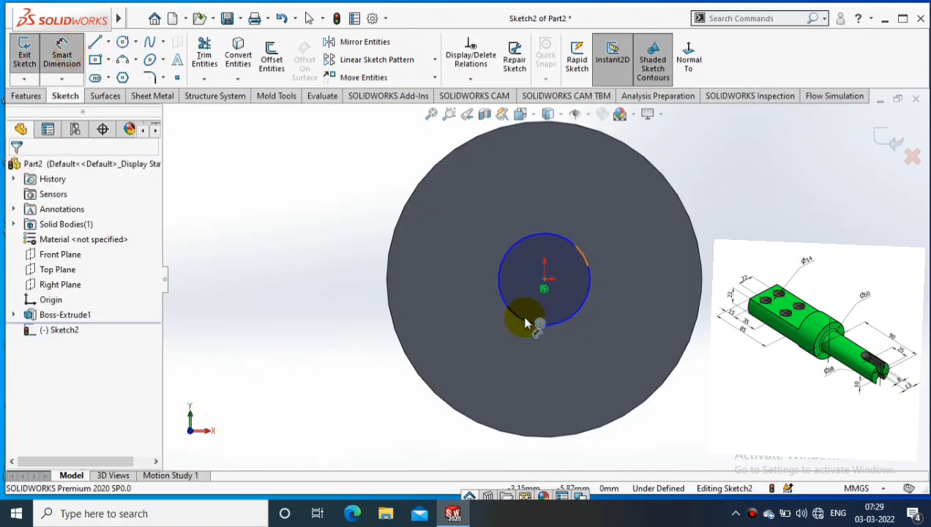
pyautogui.click(525, 322)
pyautogui.click(335, 281)
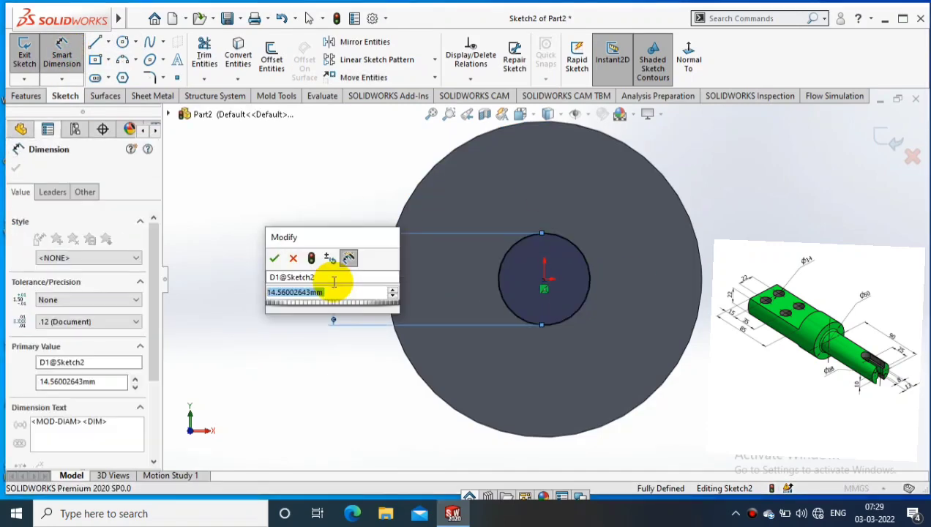
pyautogui.write('28')
pyautogui.press('Return')
pyautogui.click(16, 170)
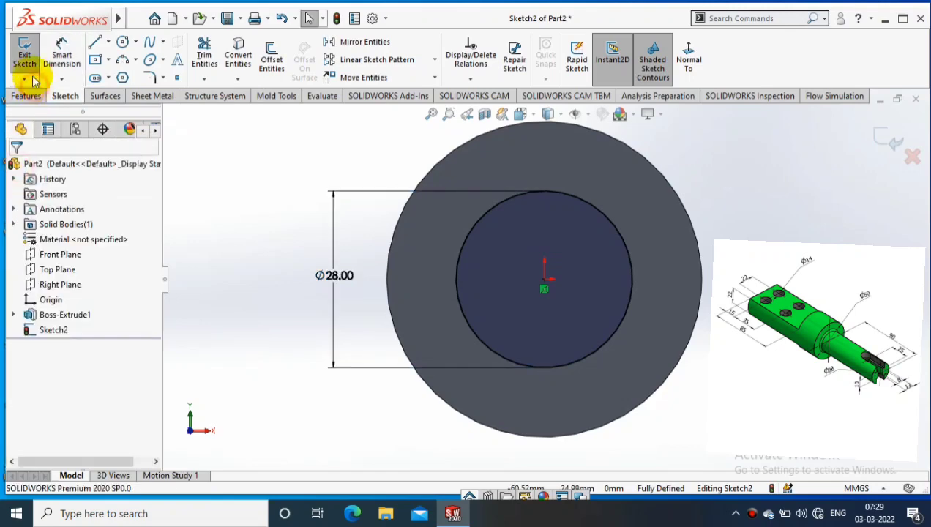
# Extrude the 28 mm circle 90 mm, merged with the cylinder.
pyautogui.click(25, 96)
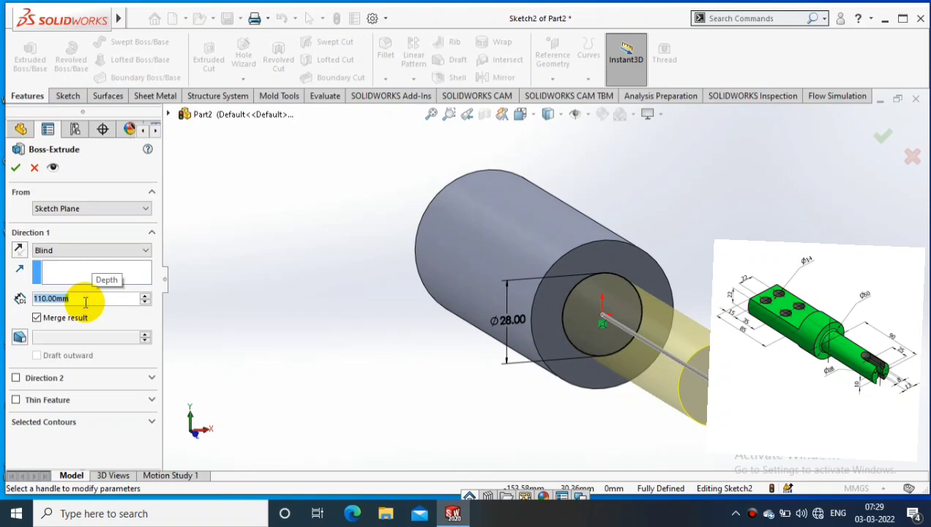
pyautogui.scroll(-2, 85, 301)
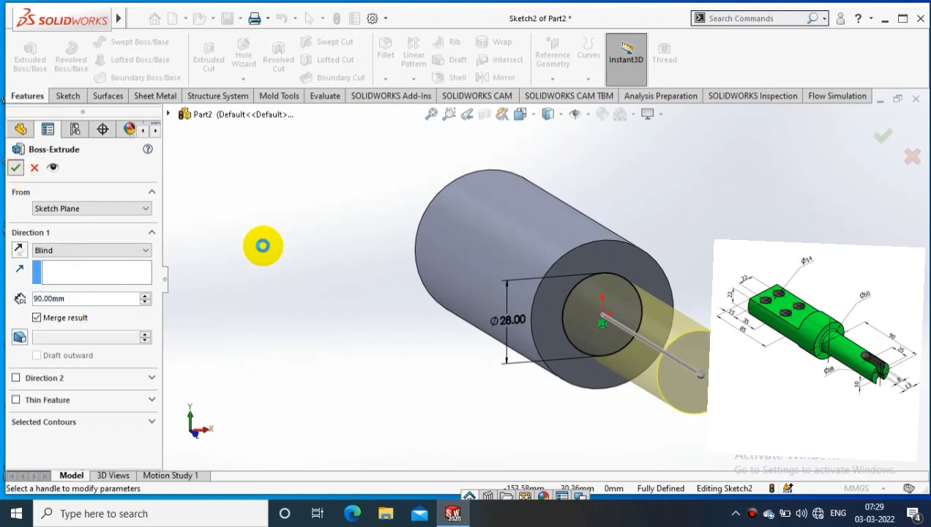
pyautogui.press('Return')
pyautogui.scroll(2, 419, 316)
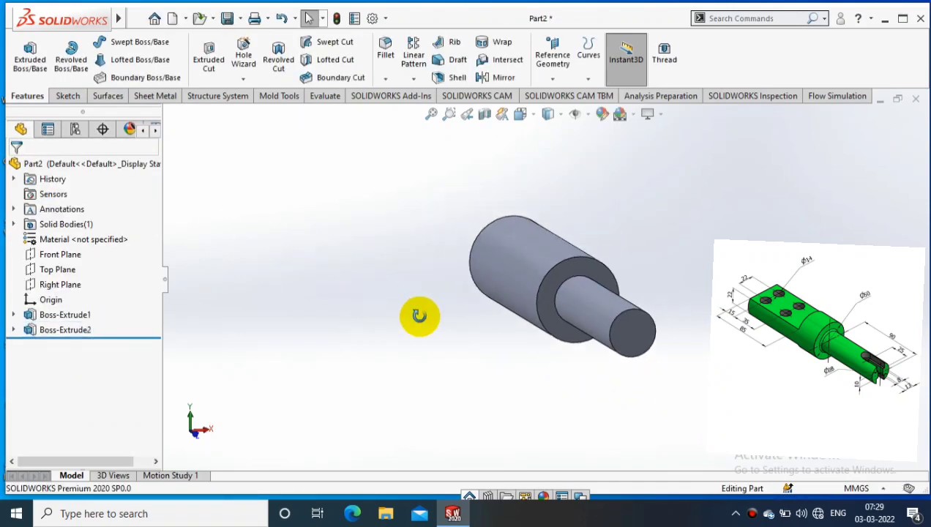
pyautogui.moveTo(418, 316)
pyautogui.mouseDown(button='middle')
pyautogui.moveTo(499, 357)
pyautogui.moveTo(523, 413)
pyautogui.mouseUp(button='middle')
# Sketch a centre rectangle 22 mm high on the large end face, spanning past the circle.
pyautogui.rightClick(522, 370)
pyautogui.click(617, 152)
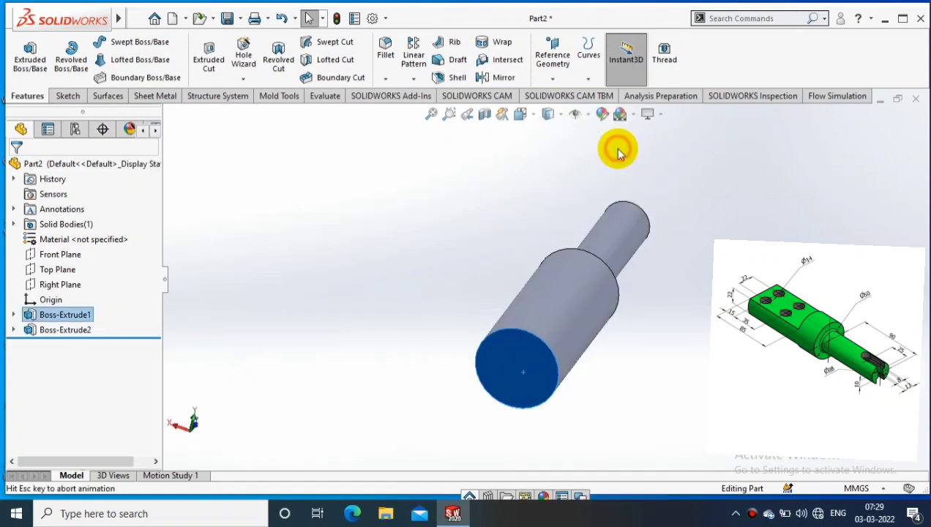
pyautogui.click(67, 96)
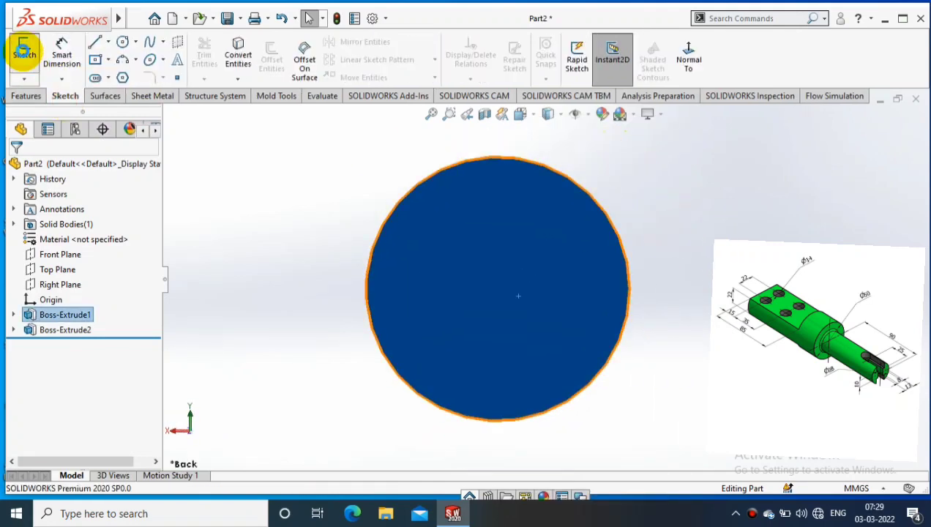
pyautogui.click(25, 50)
pyautogui.click(108, 60)
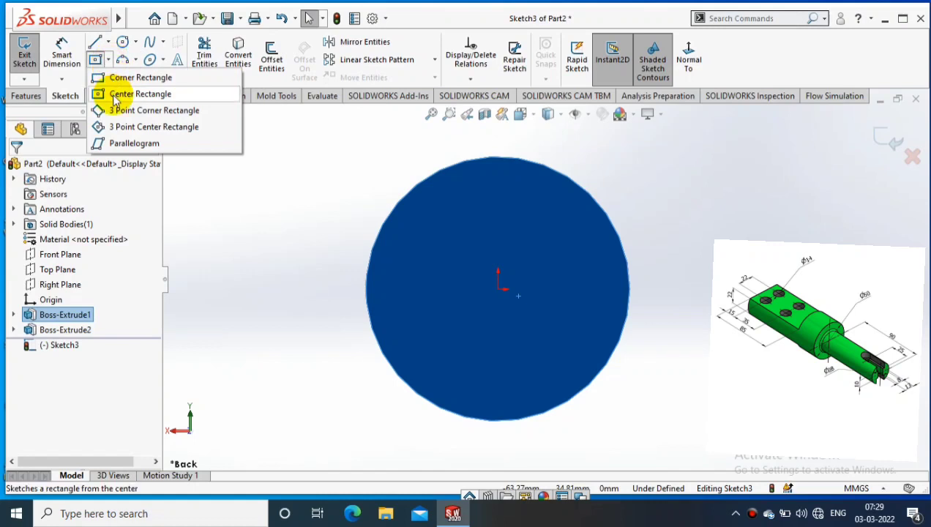
pyautogui.click(114, 94)
pyautogui.click(499, 288)
pyautogui.click(618, 364)
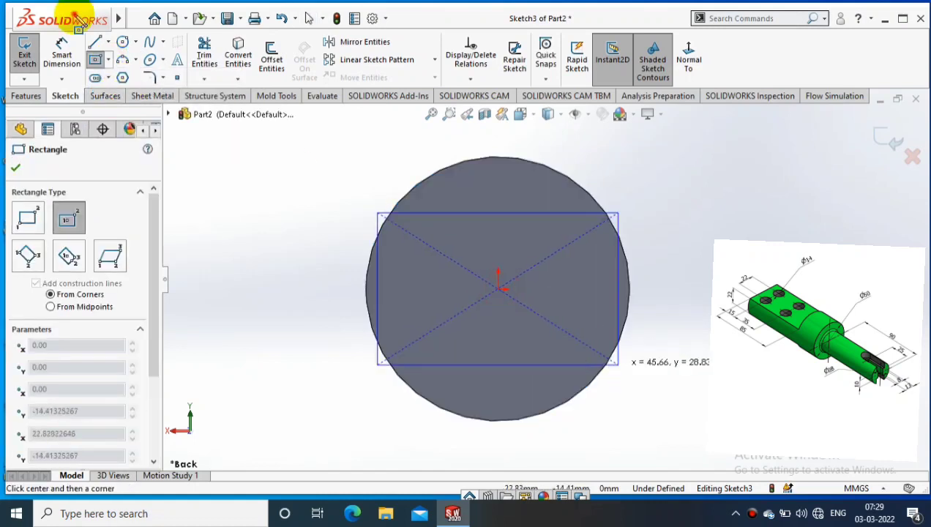
pyautogui.click(62, 53)
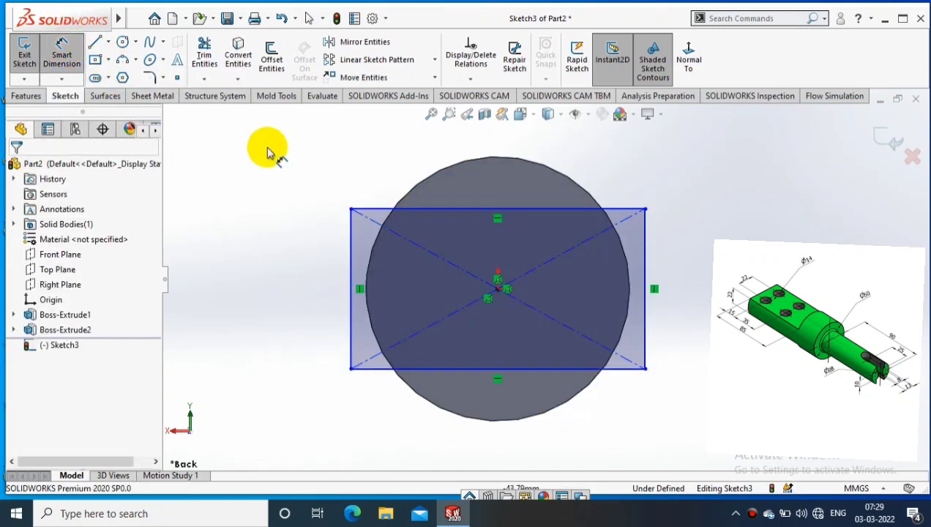
pyautogui.click(648, 266)
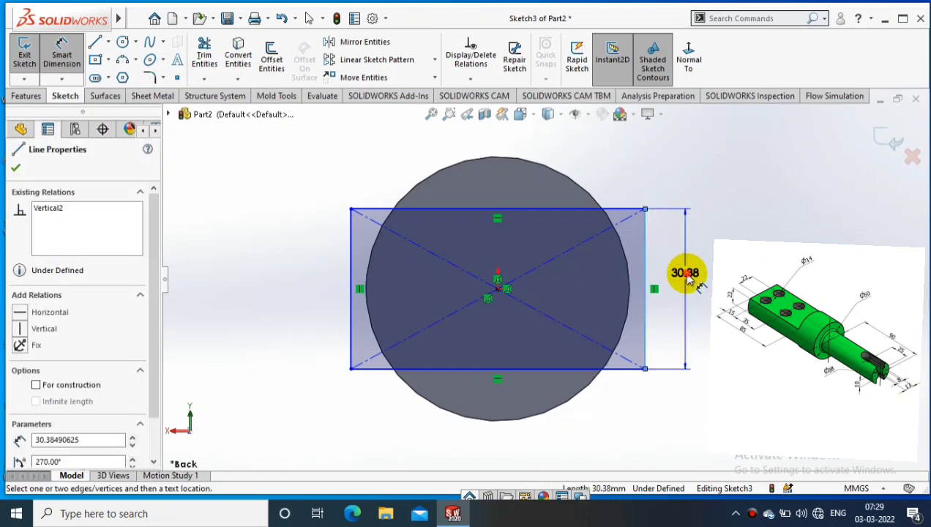
pyautogui.click(687, 287)
pyautogui.write('22')
pyautogui.press('Return')
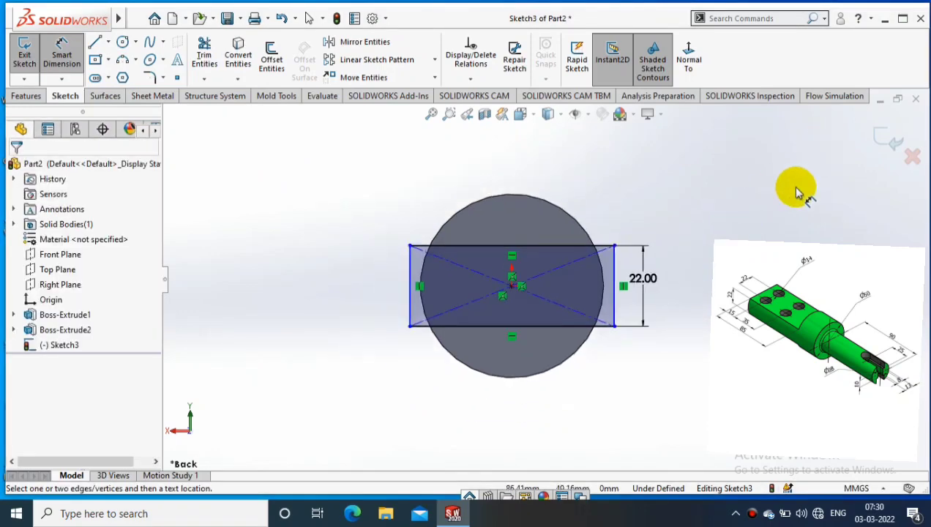
# Cut 80 mm deep outside the rectangle with Flip side to cut checked.
pyautogui.moveTo(798, 191); pyautogui.dragTo(836, 179, button='middle')
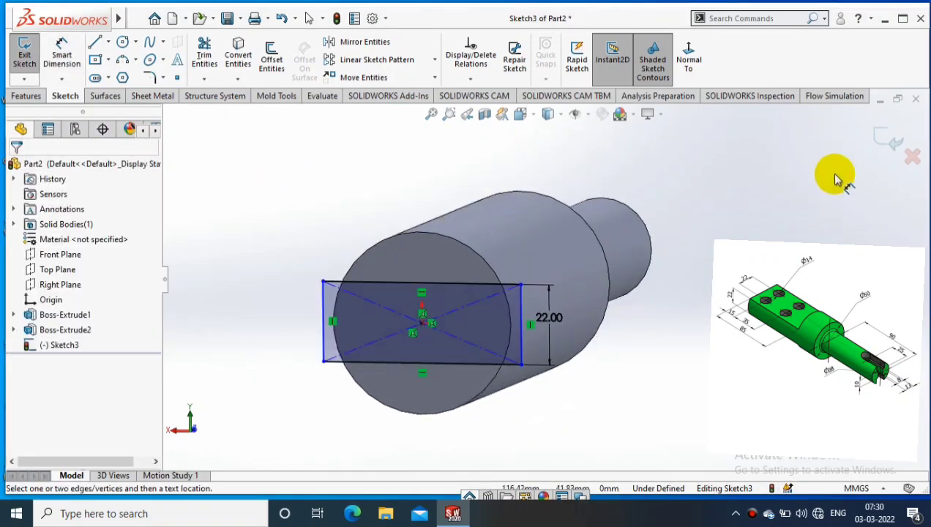
pyautogui.click(884, 137)
pyautogui.click(26, 95)
pyautogui.click(208, 50)
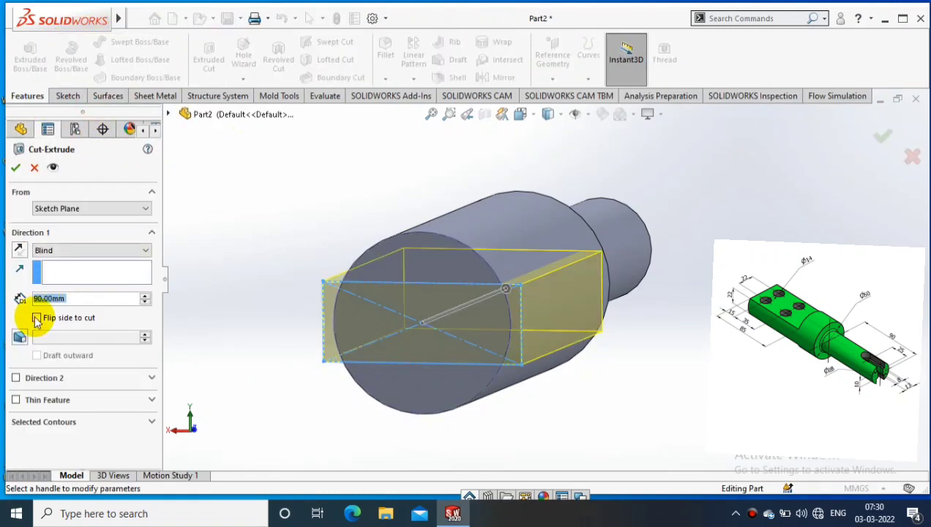
pyautogui.click(36, 320)
pyautogui.write('8')
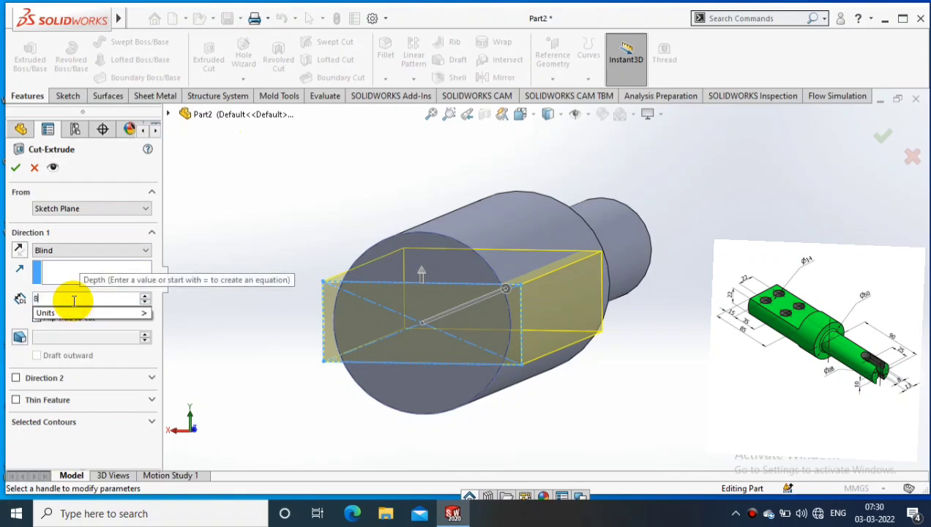
pyautogui.write('00mm')
pyautogui.press('Return')
pyautogui.click(293, 220)
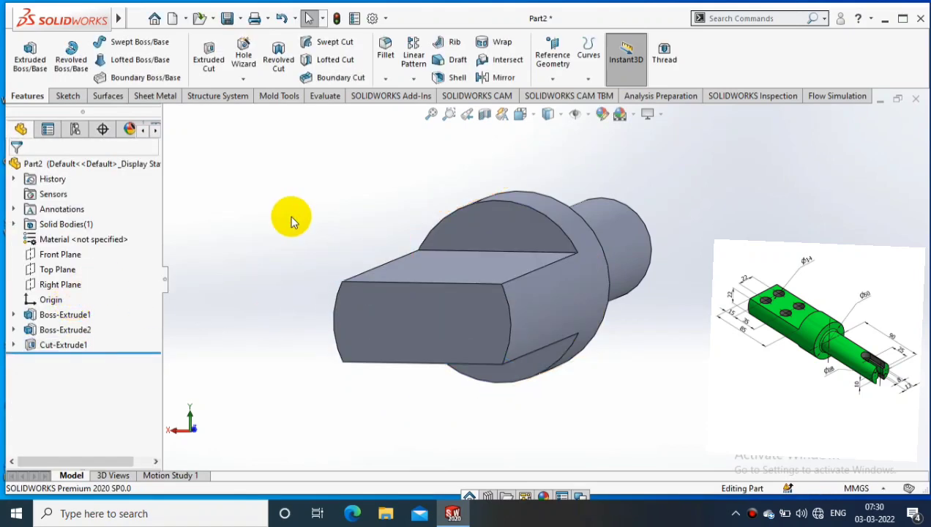
# Draw a construction centre rectangle on the milled flat face.
pyautogui.rightClick(468, 248)
pyautogui.click(574, 146)
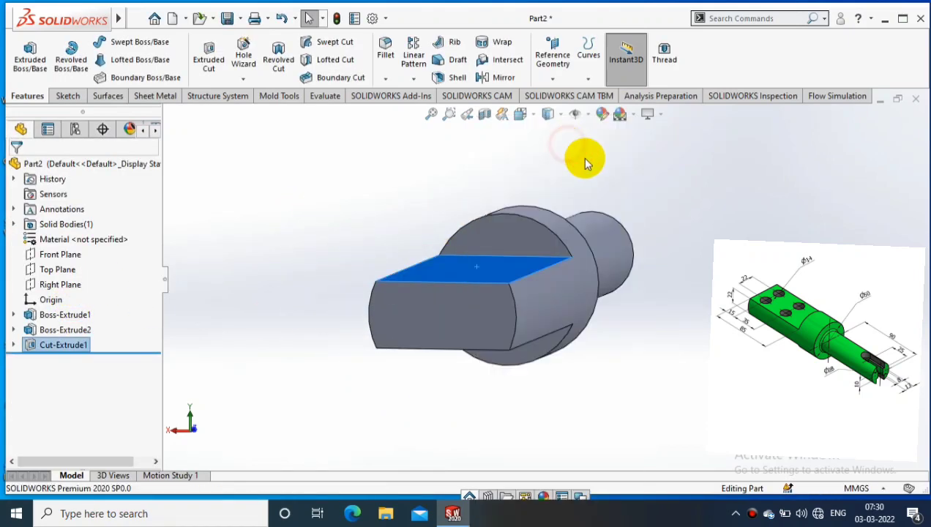
pyautogui.scroll(-3, 603, 151)
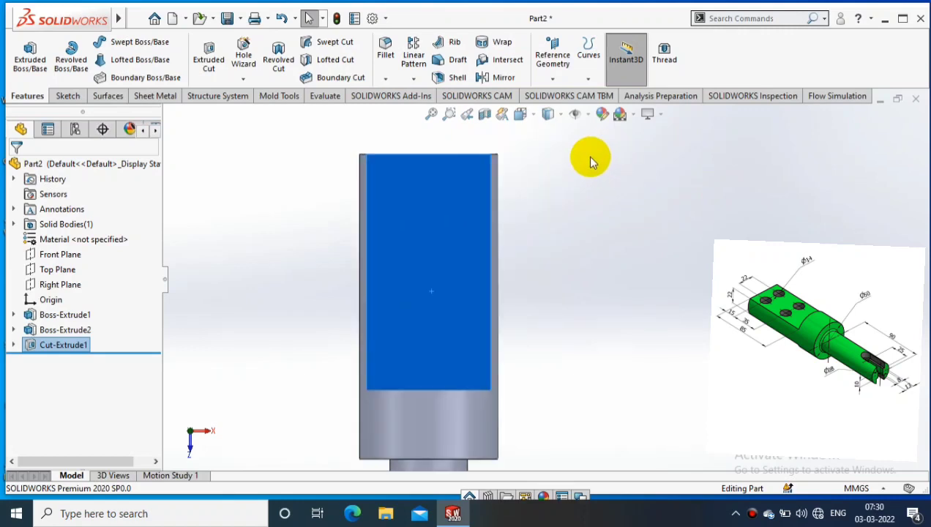
pyautogui.click(68, 96)
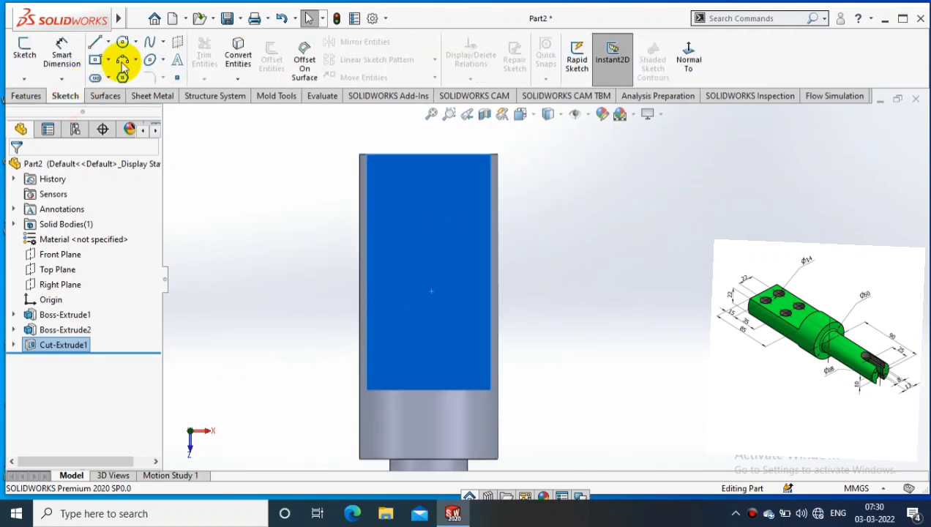
pyautogui.click(110, 62)
pyautogui.click(139, 93)
pyautogui.click(424, 231)
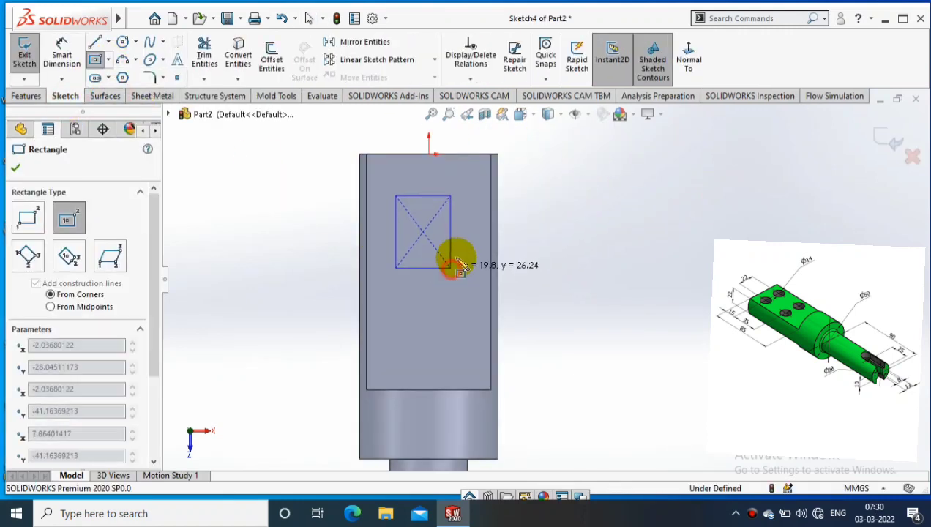
pyautogui.click(450, 267)
pyautogui.scroll(-5, 156, 292)
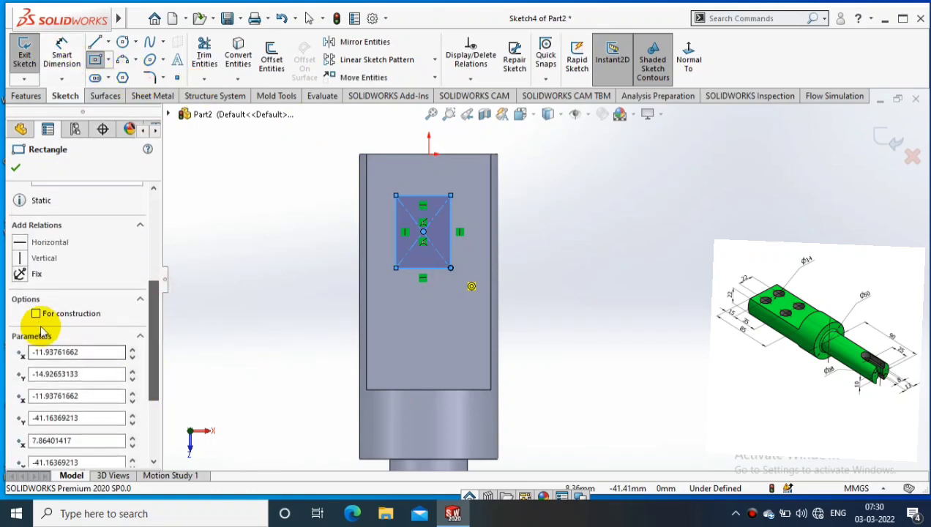
pyautogui.click(38, 311)
pyautogui.click(15, 167)
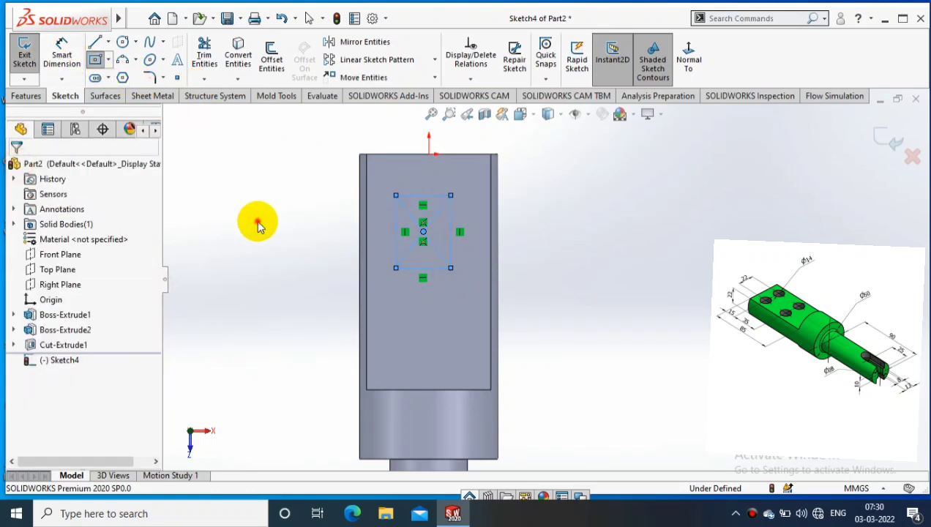
# Dimension the rectangle 22 mm wide and 35 mm tall.
pyautogui.click(65, 61)
pyautogui.click(421, 196)
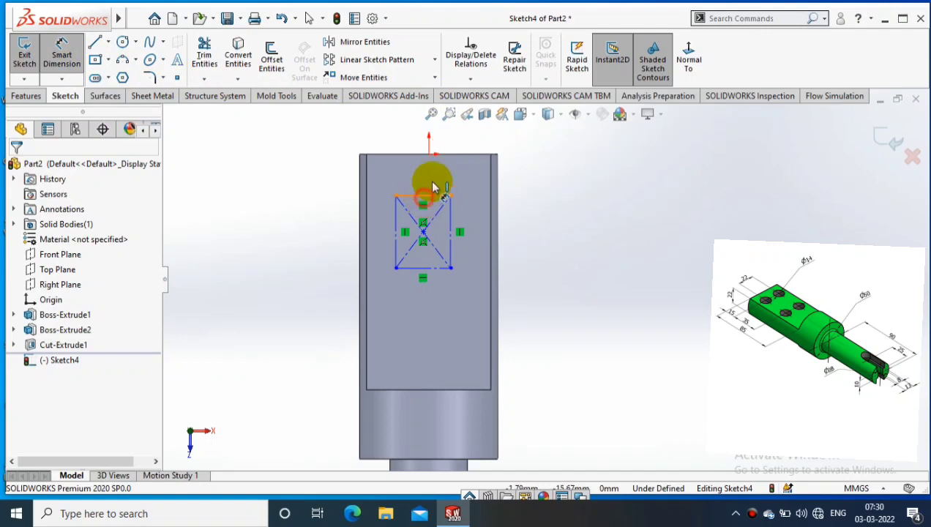
pyautogui.click(420, 176)
pyautogui.write('222')
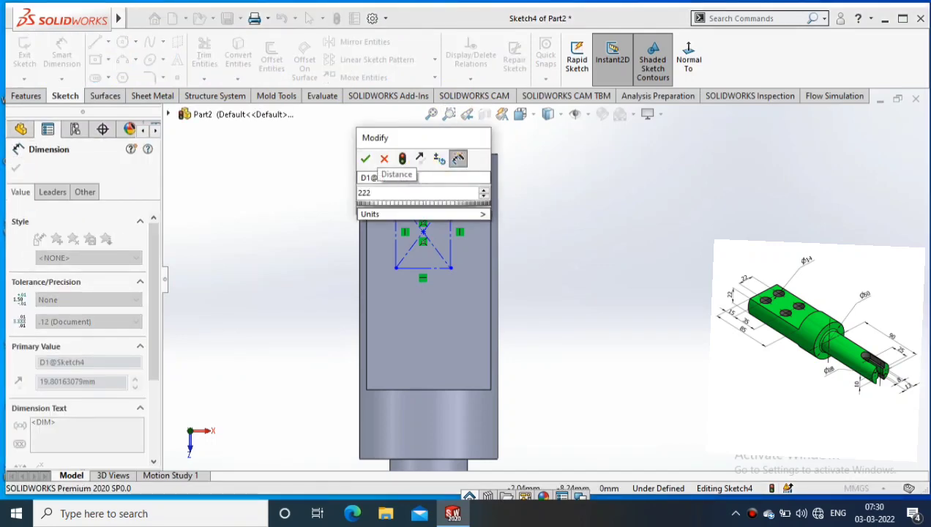
pyautogui.press('Return')
pyautogui.click(455, 218)
pyautogui.click(538, 221)
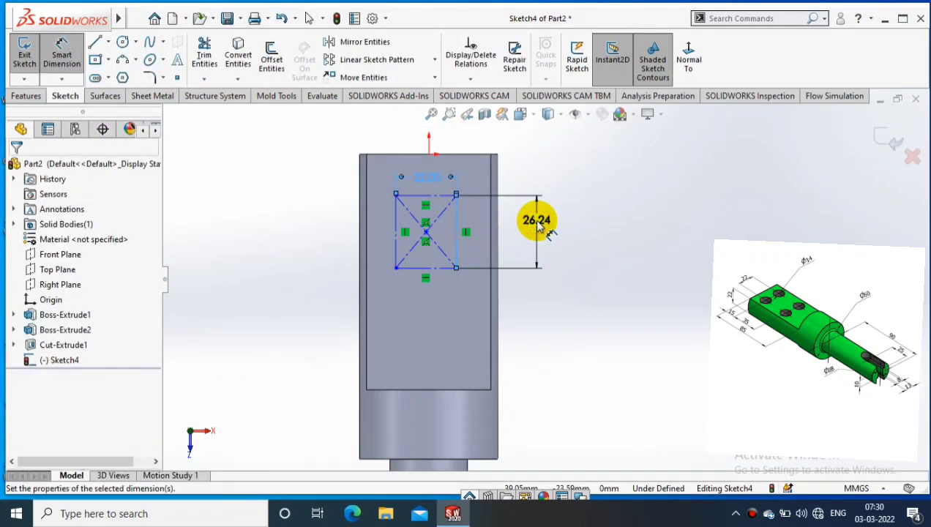
pyautogui.write('35')
pyautogui.press('Return')
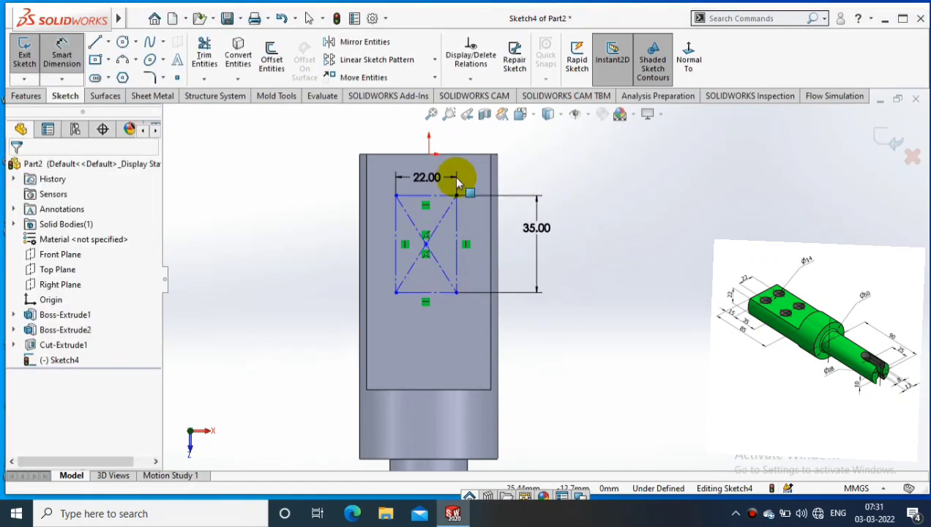
pyautogui.press('Escape')
# Align the rectangle centre vertically with the origin, 15 mm from the top edge.
pyautogui.click(426, 244)
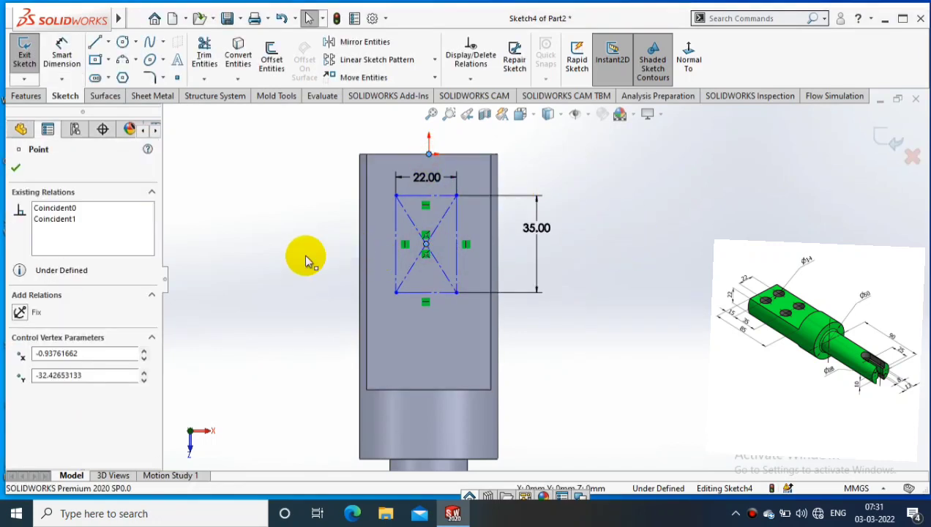
pyautogui.keyDown('ctrl'); pyautogui.click(429, 154); pyautogui.keyUp('ctrl')
pyautogui.click(24, 407)
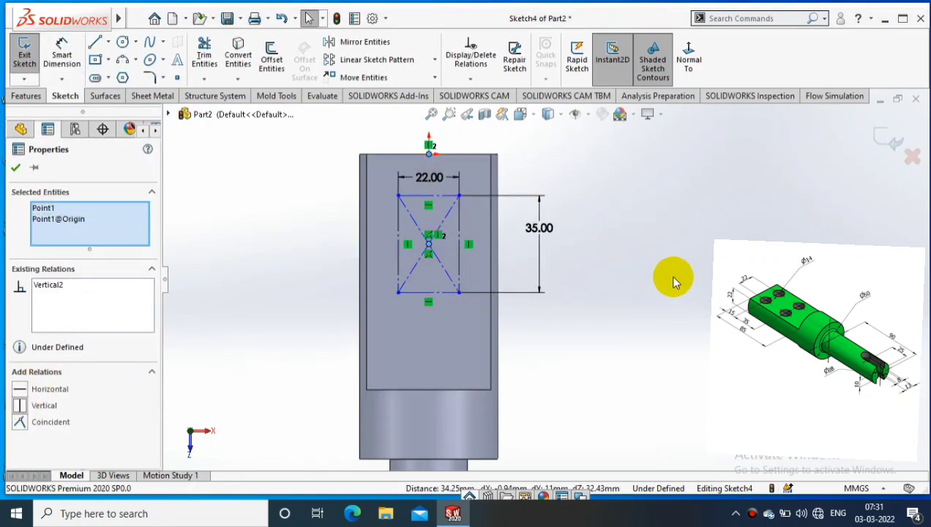
pyautogui.click(61, 57)
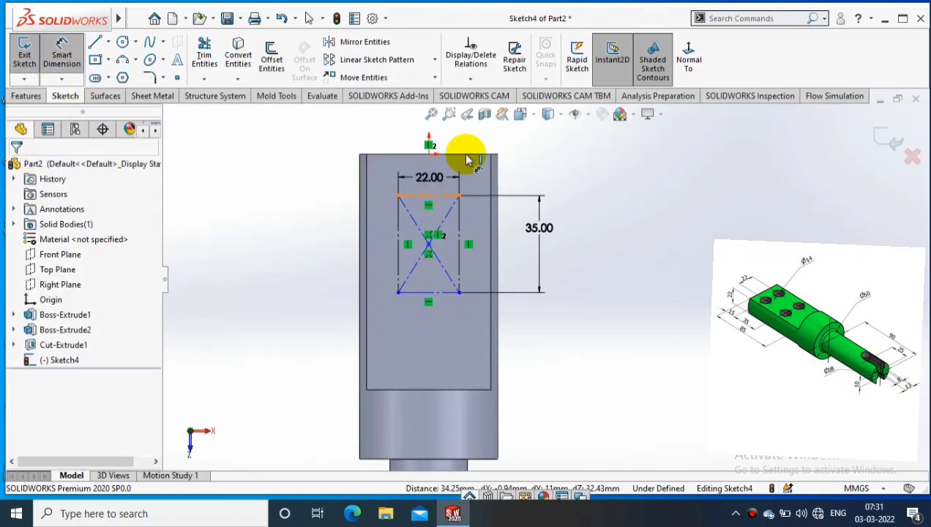
pyautogui.click(469, 155)
pyautogui.click(551, 176)
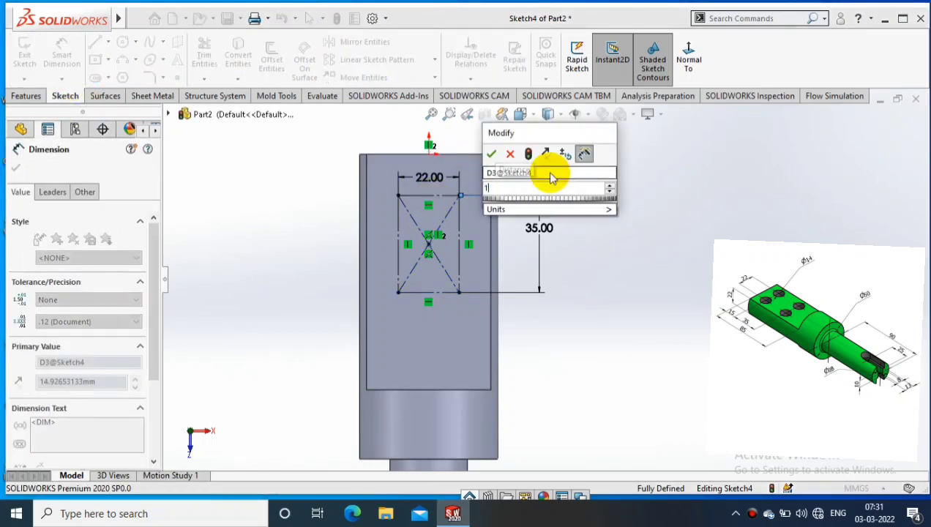
pyautogui.write('15')
pyautogui.press('Return')
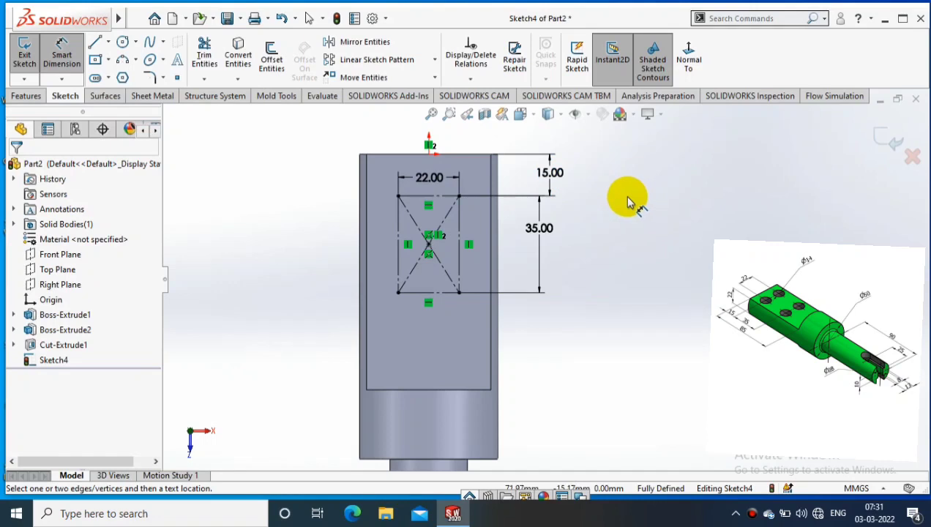
pyautogui.click(886, 141)
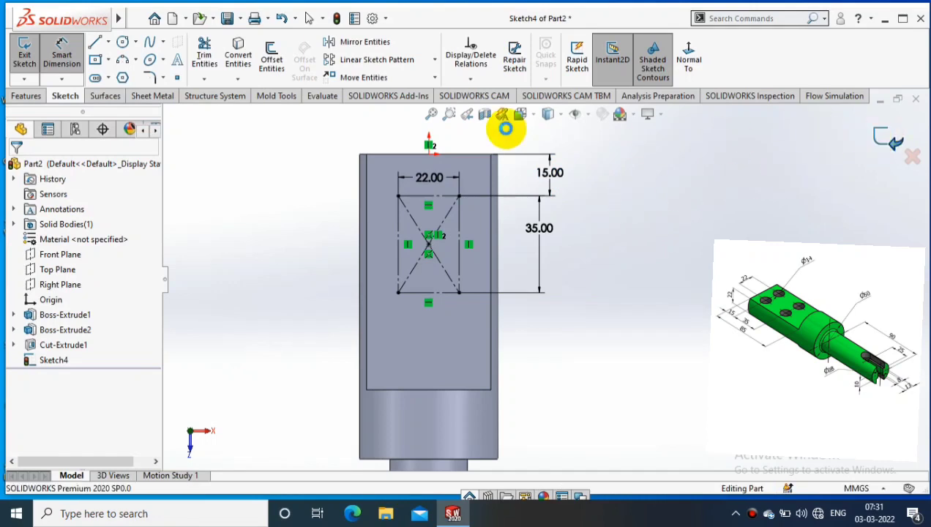
# Set up a straight Drill sizes Ø15.0 hole with custom 14 mm diameter, Through All.
pyautogui.click(23, 96)
pyautogui.click(243, 79)
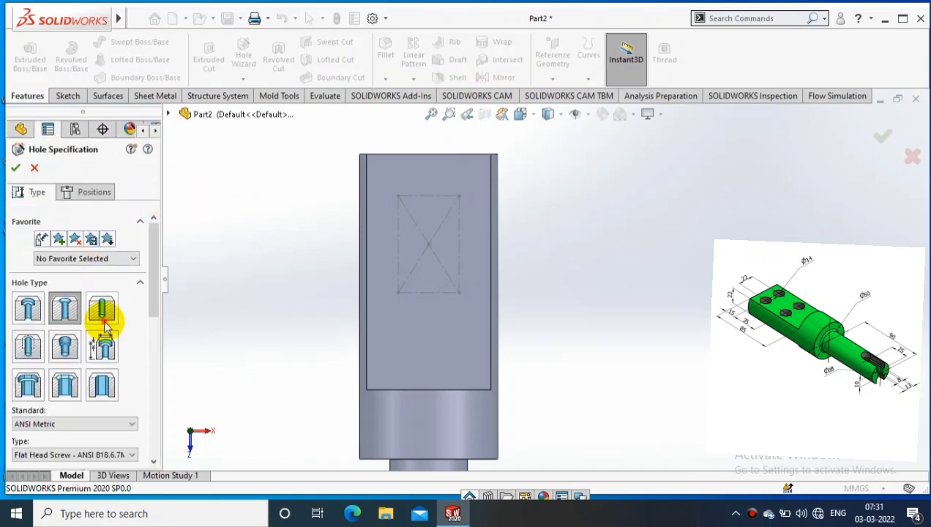
pyautogui.click(101, 307)
pyautogui.click(430, 221)
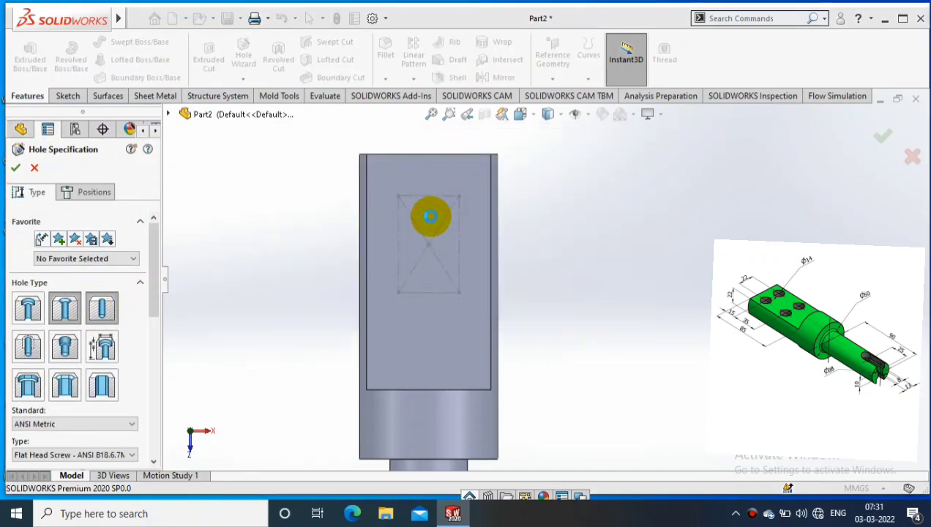
pyautogui.scroll(-5, 153, 314)
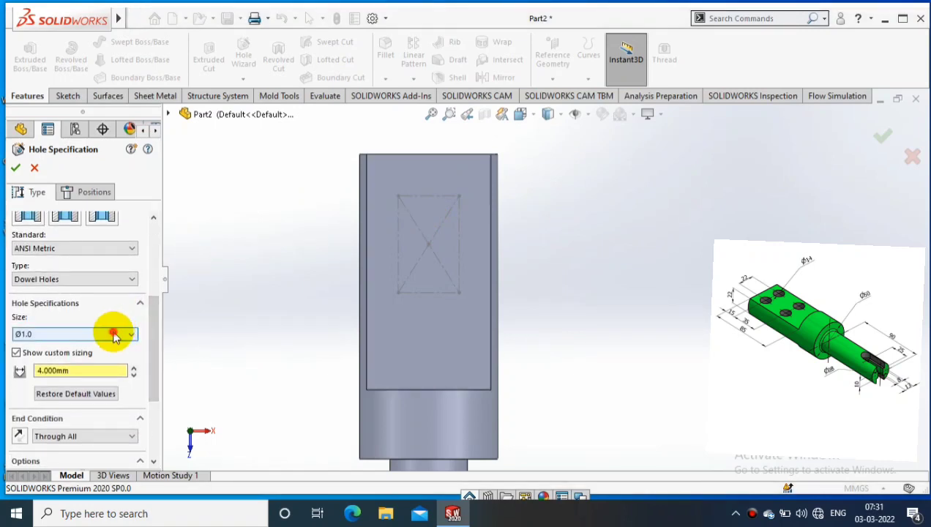
pyautogui.click(125, 279)
pyautogui.click(99, 302)
pyautogui.click(96, 334)
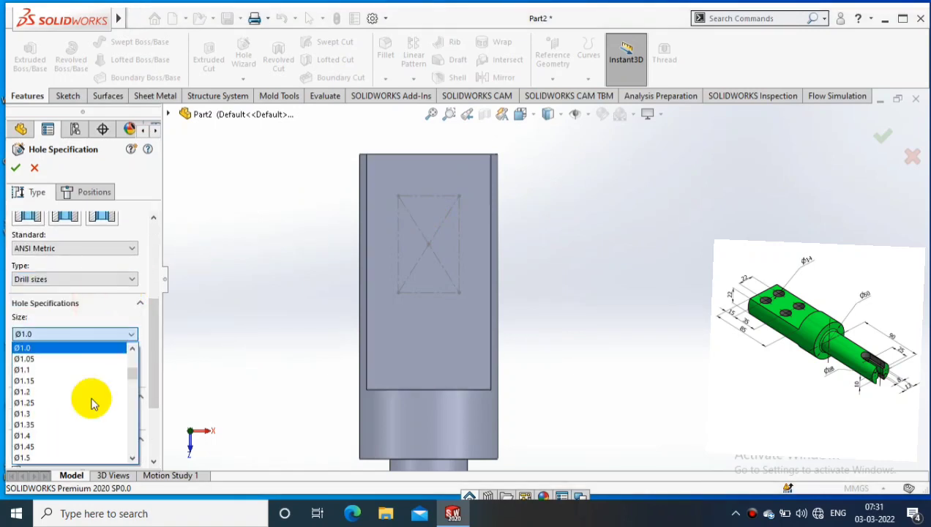
pyautogui.scroll(-15, 91, 403)
pyautogui.scroll(-5, 59, 439)
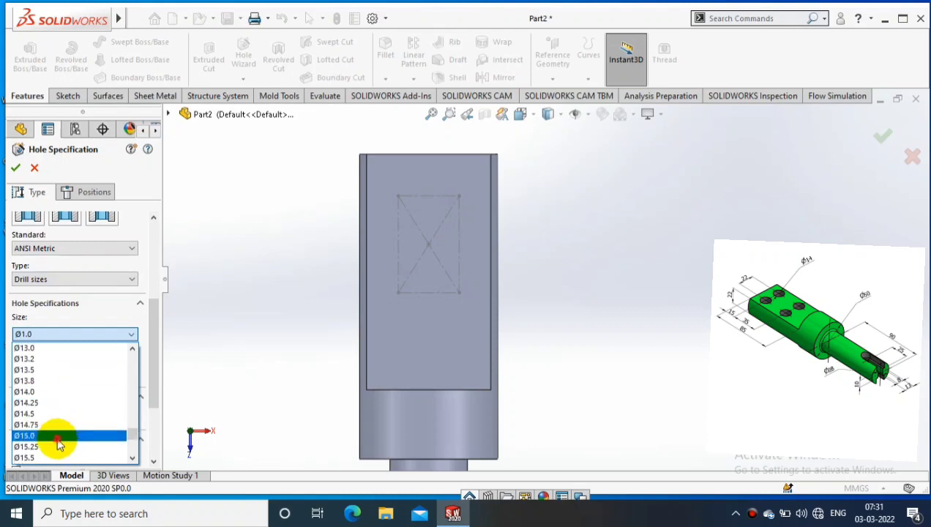
pyautogui.click(58, 436)
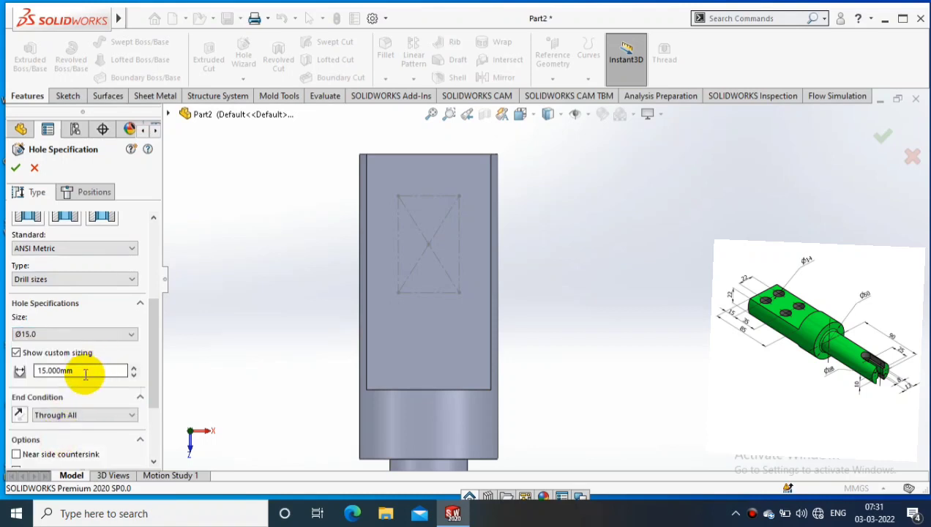
pyautogui.click(44, 370)
pyautogui.write('14.000')
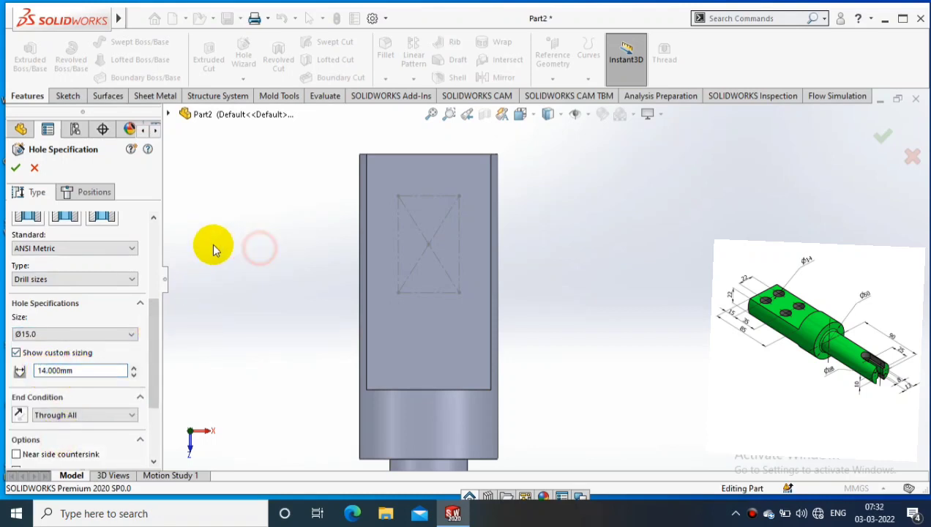
pyautogui.click(93, 191)
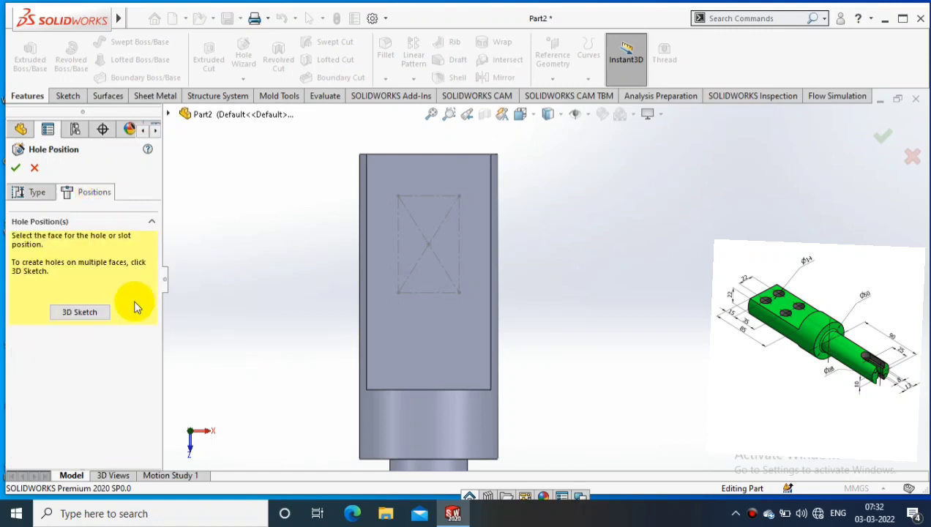
# Place the holes at the rectangle's four corners.
pyautogui.click(399, 194)
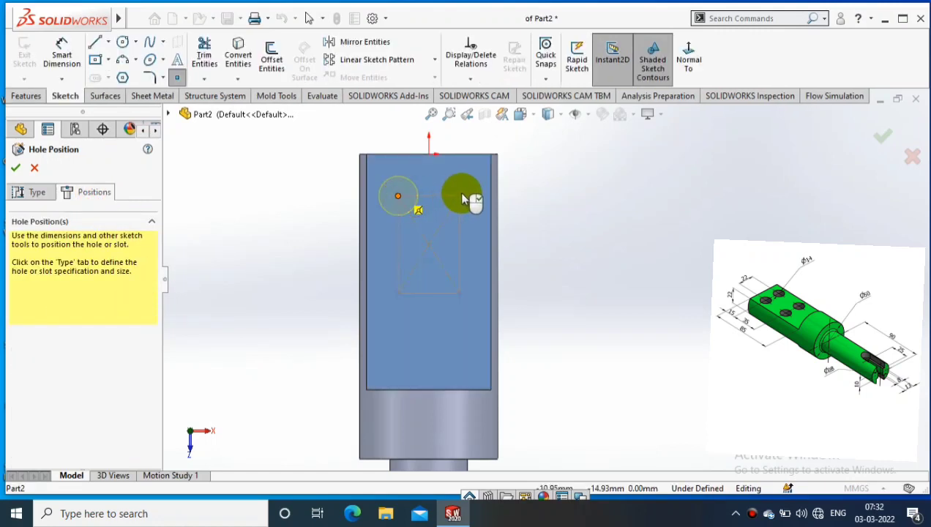
pyautogui.click(459, 195)
pyautogui.click(459, 293)
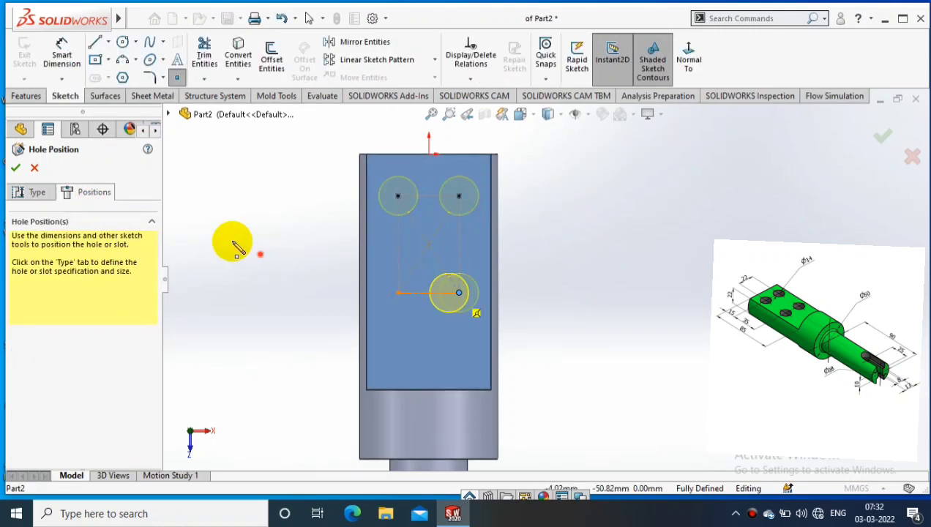
pyautogui.click(397, 293)
pyautogui.click(13, 168)
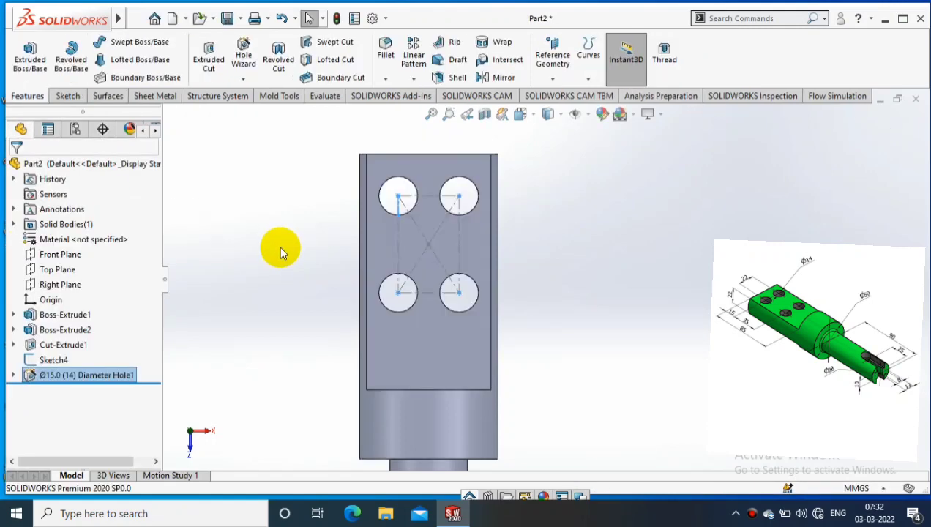
# Fillet the edge between the 28 mm shaft and 50 mm section with 10 mm radius.
pyautogui.moveTo(320, 267)
pyautogui.mouseDown(button='middle')
pyautogui.moveTo(364, 207)
pyautogui.moveTo(619, 312)
pyautogui.mouseUp(button='middle')
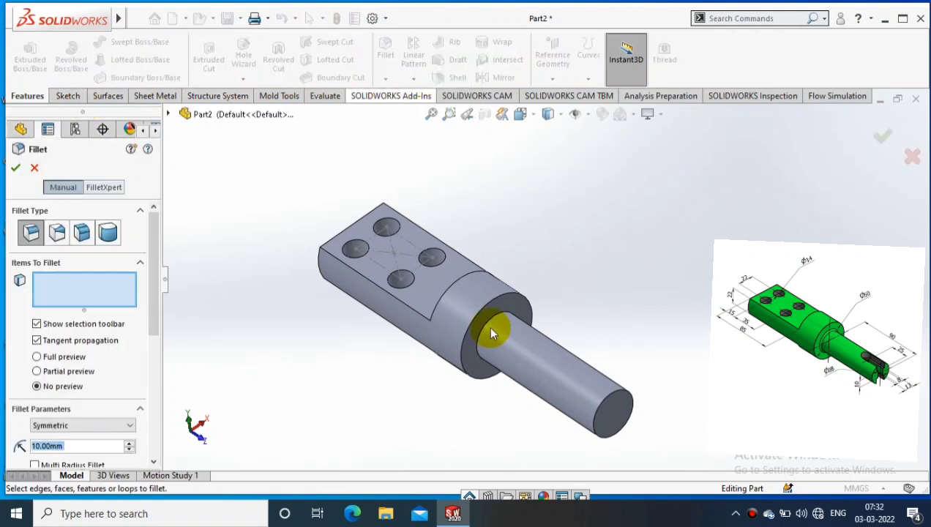
pyautogui.scroll(-2, 489, 342)
pyautogui.click(485, 353)
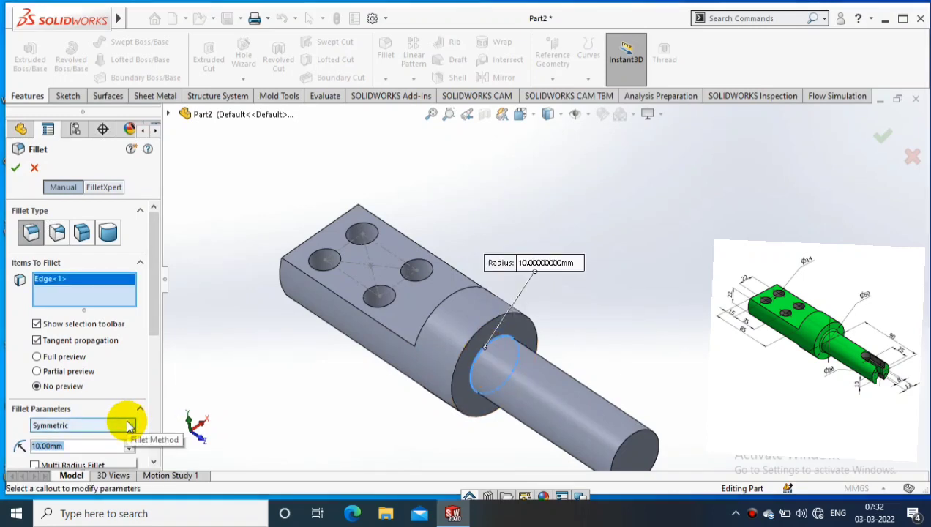
pyautogui.press('Return')
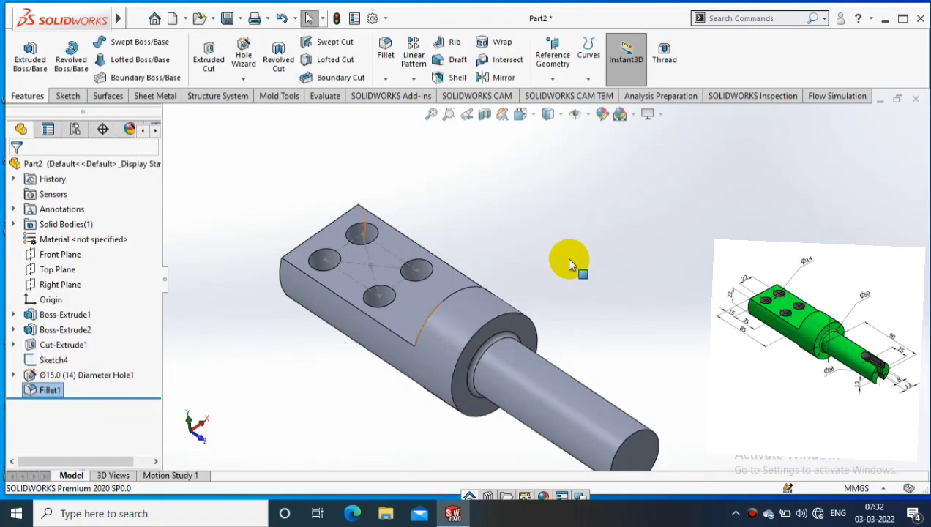
# Draw a centrepoint straight slot on the Top Plane at the small shaft's end.
pyautogui.scroll(2, 420, 261)
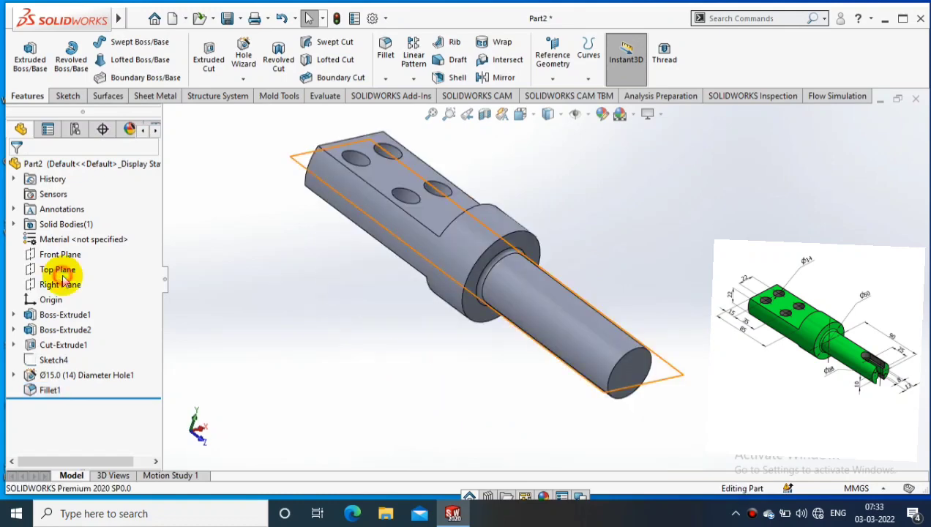
pyautogui.rightClick(60, 269)
pyautogui.click(137, 261)
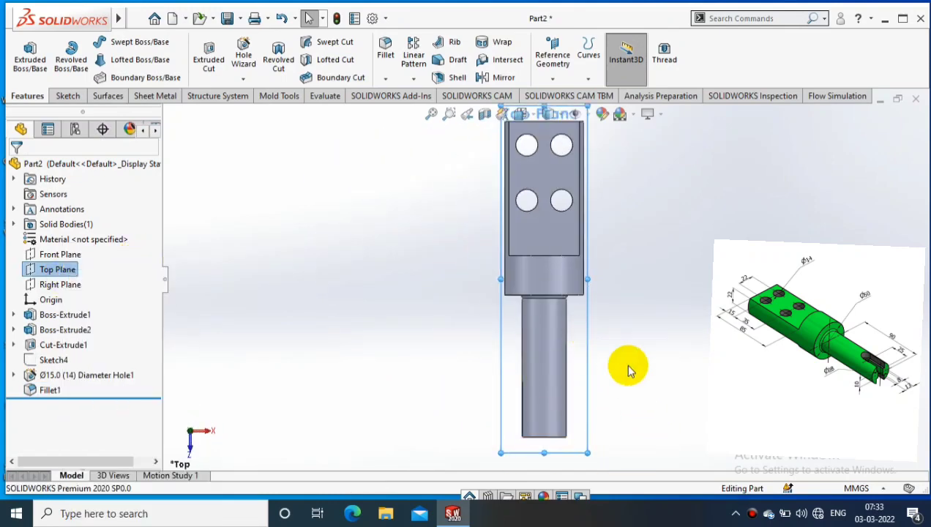
pyautogui.click(67, 96)
pyautogui.click(24, 55)
pyautogui.click(108, 77)
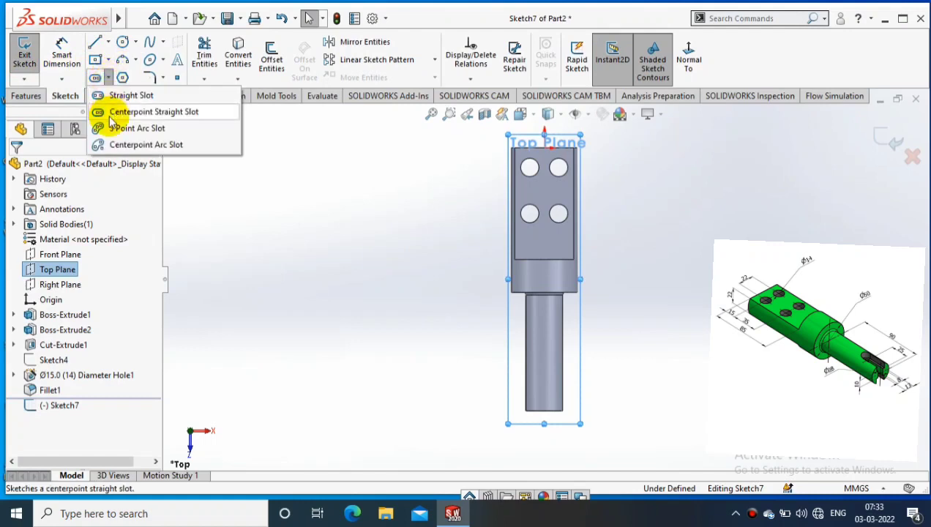
pyautogui.click(110, 114)
pyautogui.scroll(-2, 648, 403)
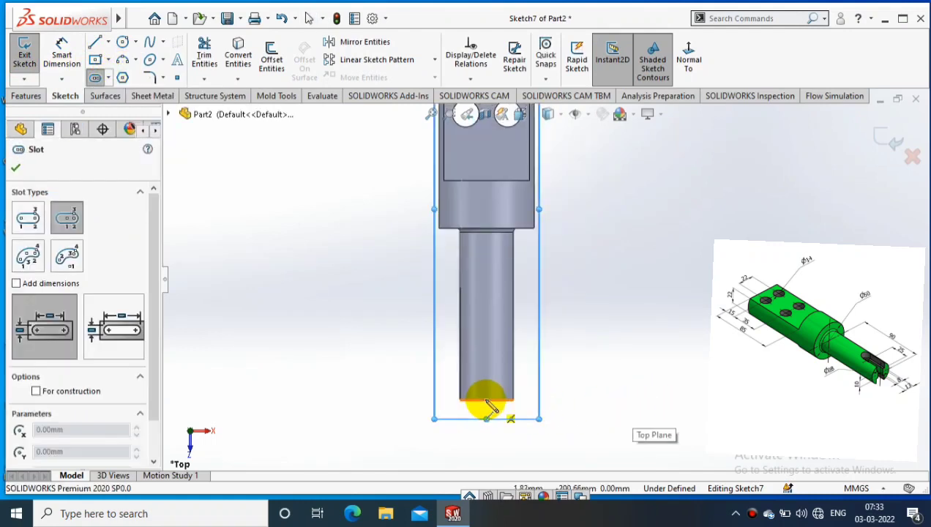
pyautogui.click(486, 401)
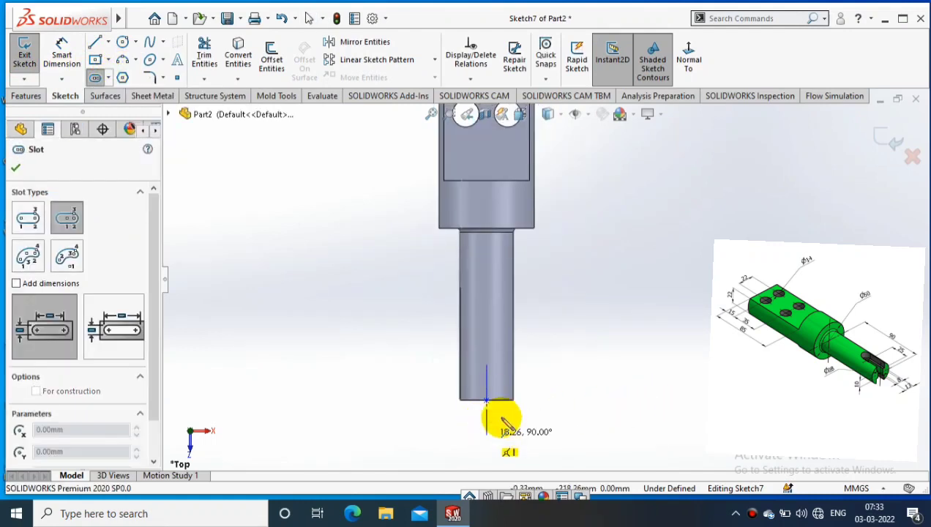
pyautogui.click(502, 415)
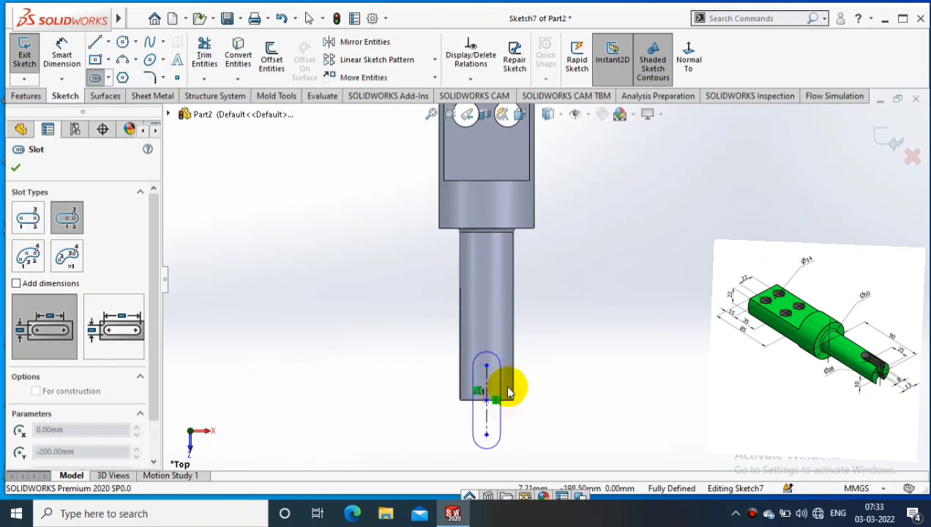
pyautogui.click(530, 336)
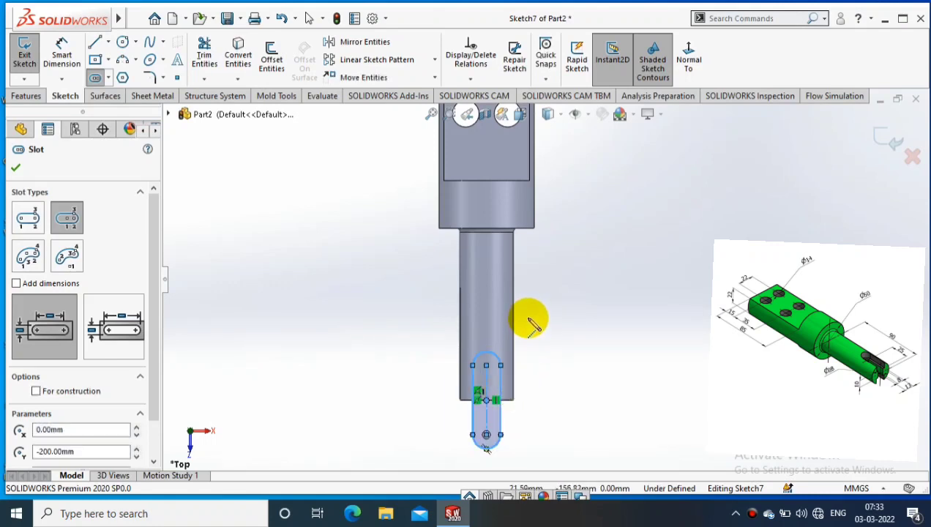
# Dimension the slot width to 13 mm.
pyautogui.click(62, 55)
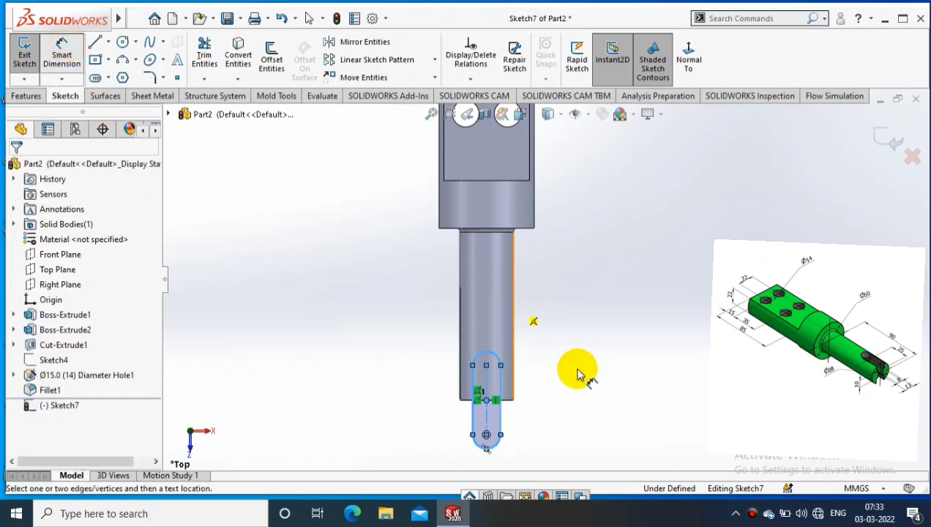
pyautogui.click(476, 373)
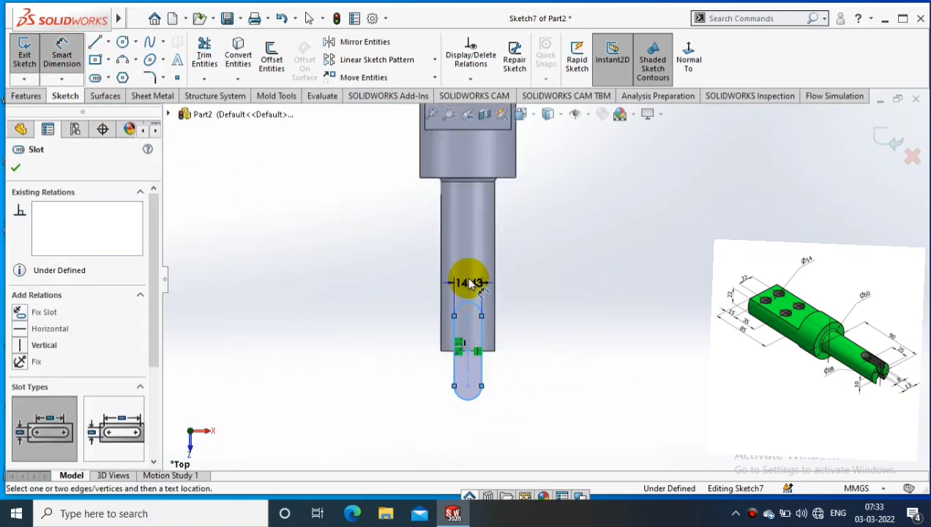
pyautogui.click(479, 283)
pyautogui.write('13')
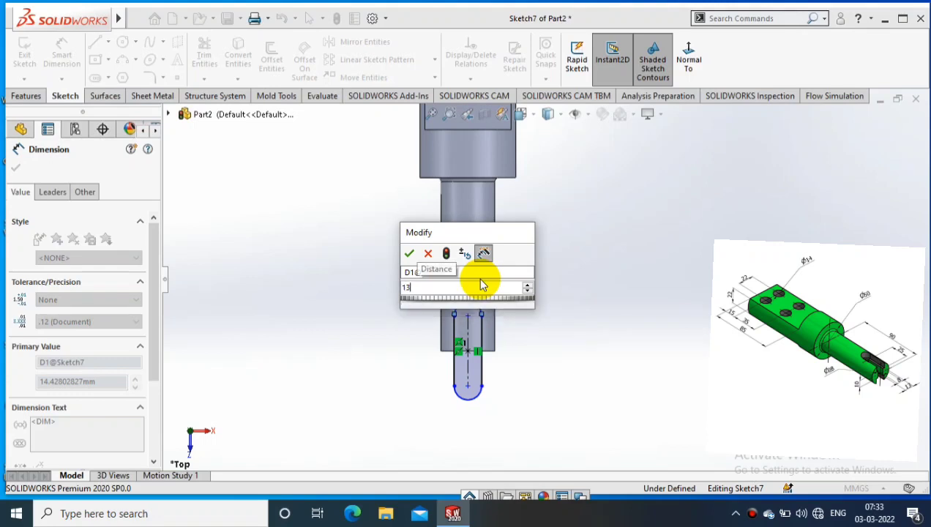
pyautogui.press('Return')
# Position the slot's arc centre 25 mm from the shaft end.
pyautogui.click(481, 339)
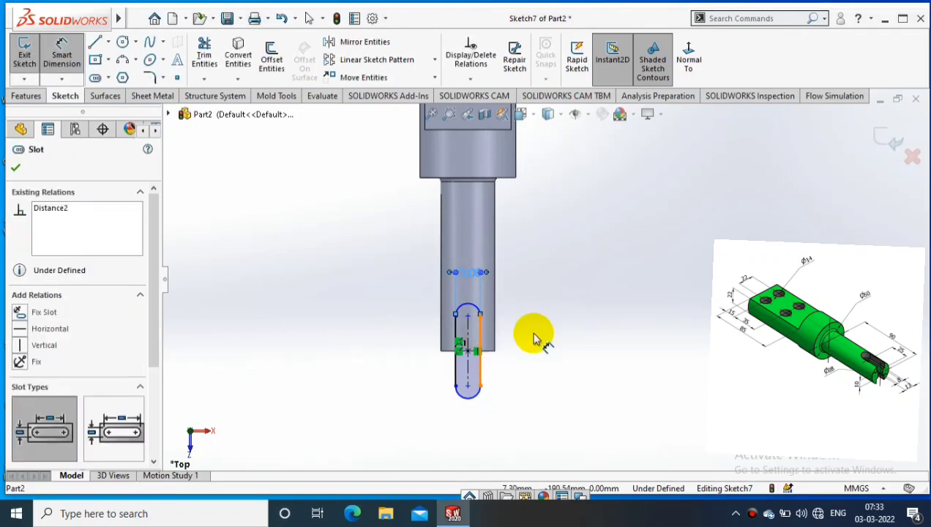
pyautogui.click(518, 322)
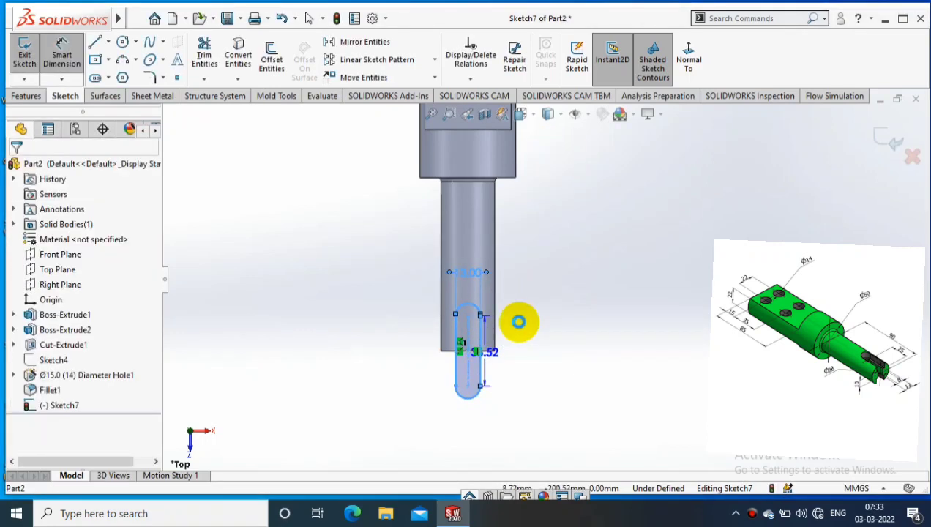
pyautogui.click(494, 350)
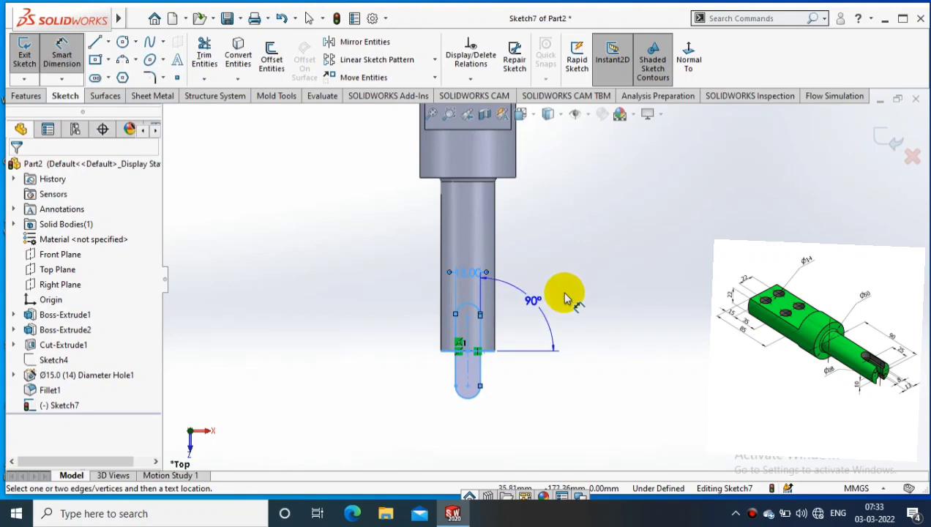
pyautogui.press('Escape')
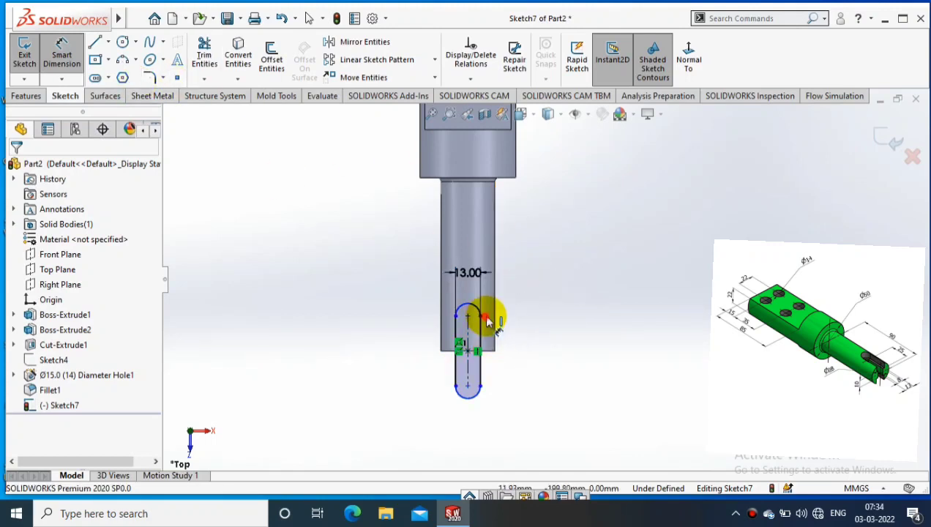
pyautogui.click(480, 316)
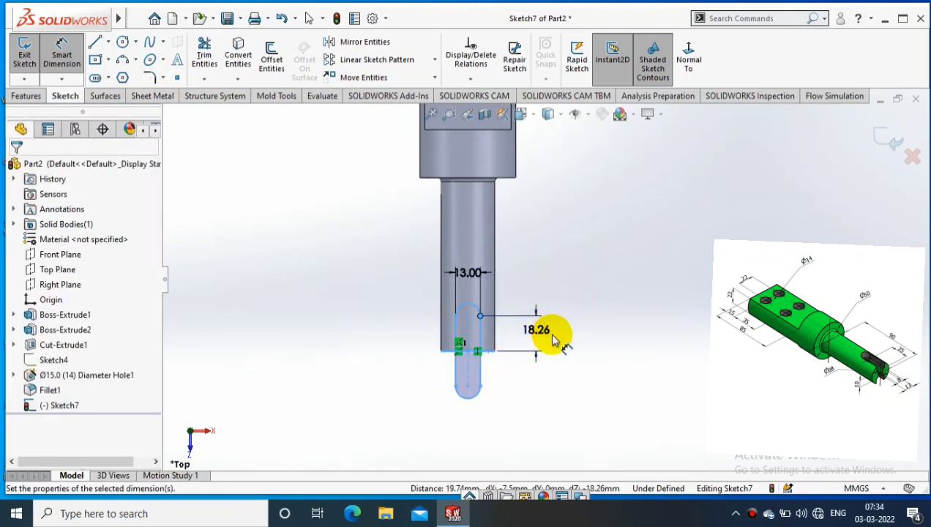
pyautogui.click(553, 337)
pyautogui.write('25')
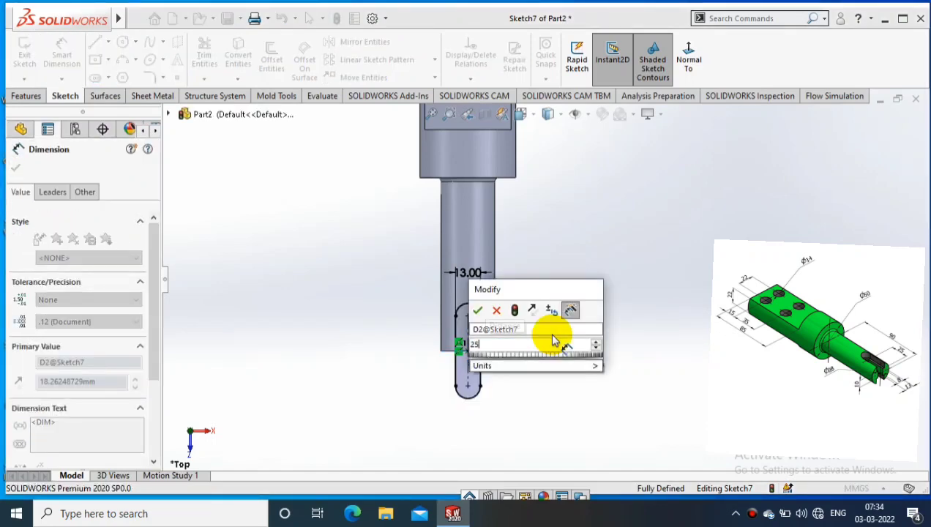
pyautogui.press('Return')
pyautogui.moveTo(574, 295); pyautogui.dragTo(602, 233, button='middle')
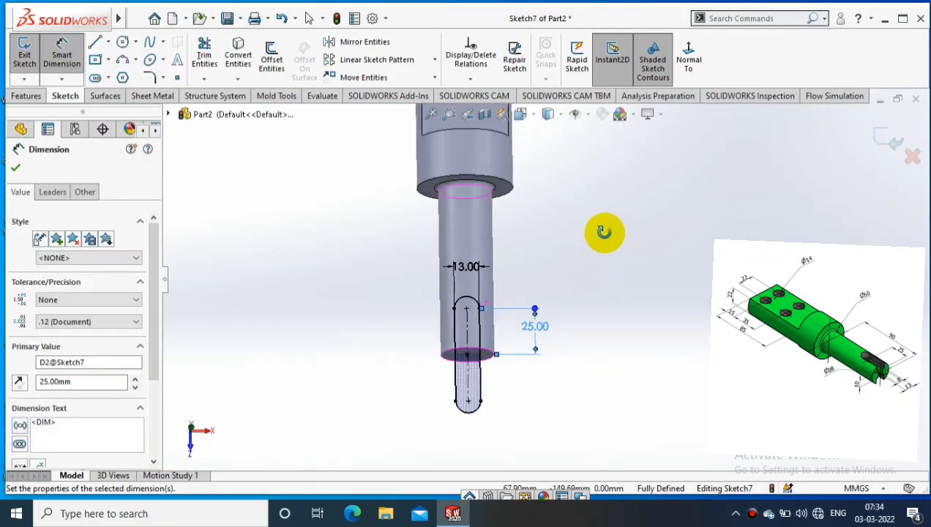
pyautogui.click(16, 168)
pyautogui.click(25, 58)
# Extrude-cut the slot in reverse, starting from a 5 mm offset off the sketch plane.
pyautogui.click(26, 96)
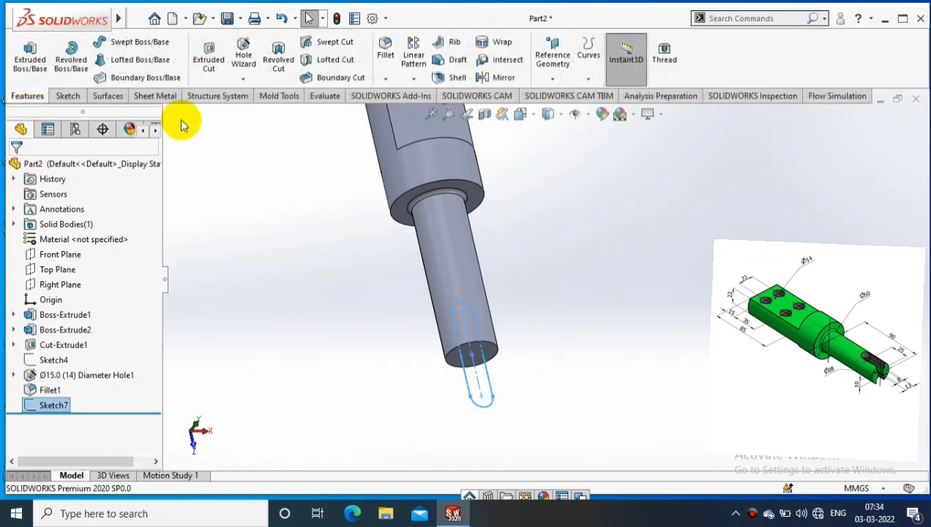
pyautogui.click(209, 58)
pyautogui.click(20, 249)
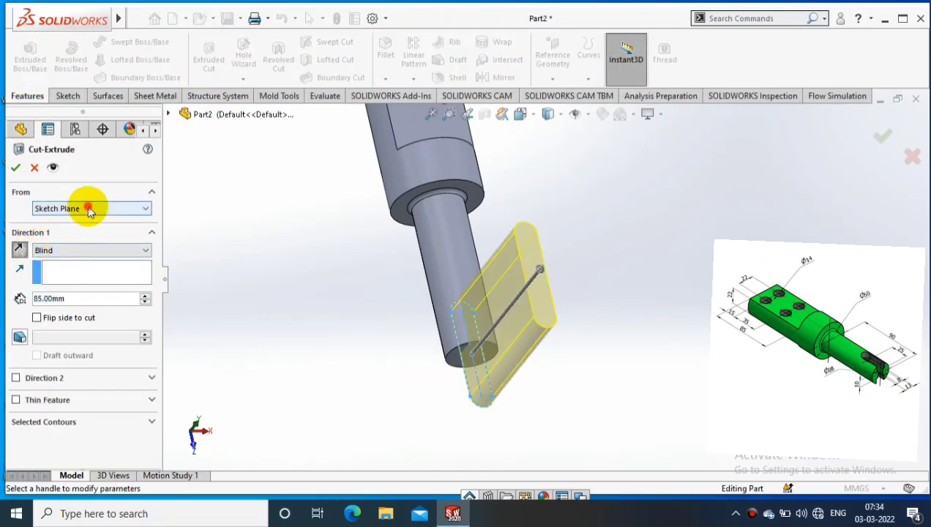
pyautogui.click(92, 207)
pyautogui.click(54, 245)
pyautogui.write('5')
pyautogui.press('Return')
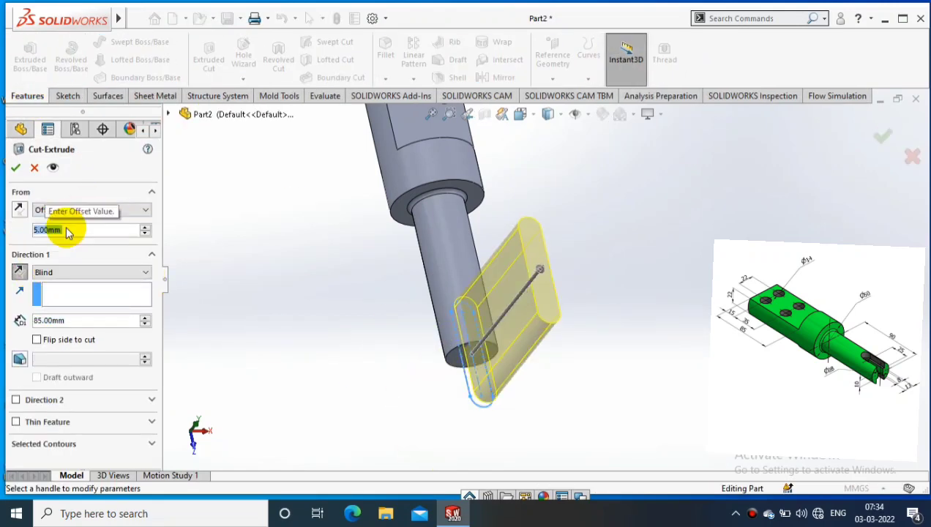
pyautogui.rightClick(337, 273)
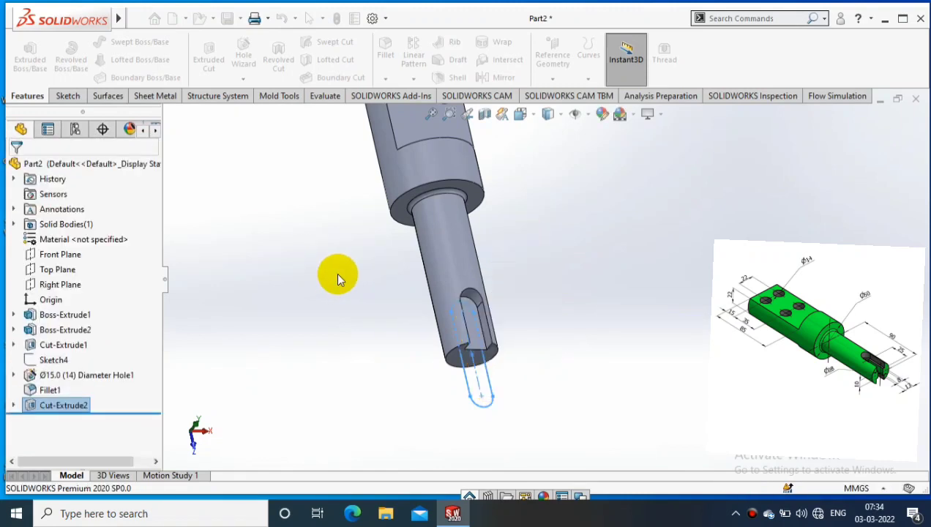
# Mirror the slot cut about the Top Plane.
pyautogui.click(63, 271)
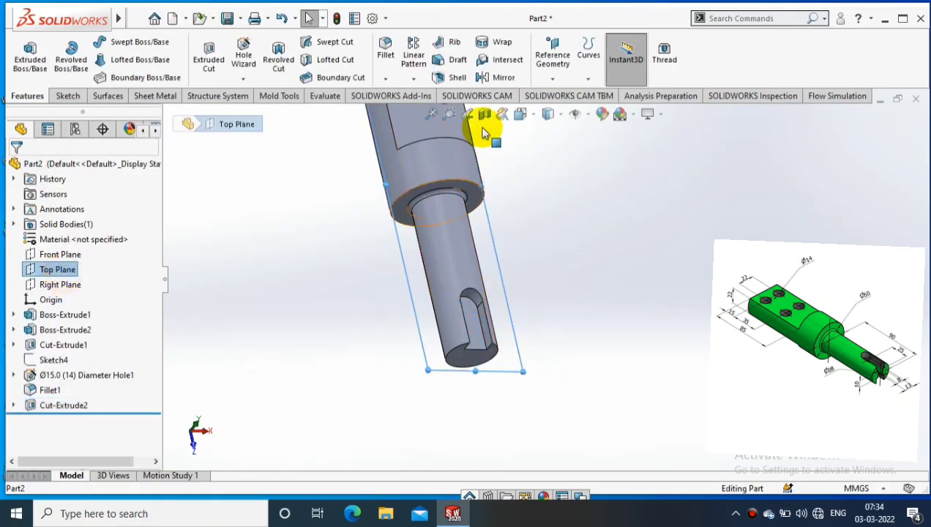
pyautogui.click(476, 337)
pyautogui.click(15, 167)
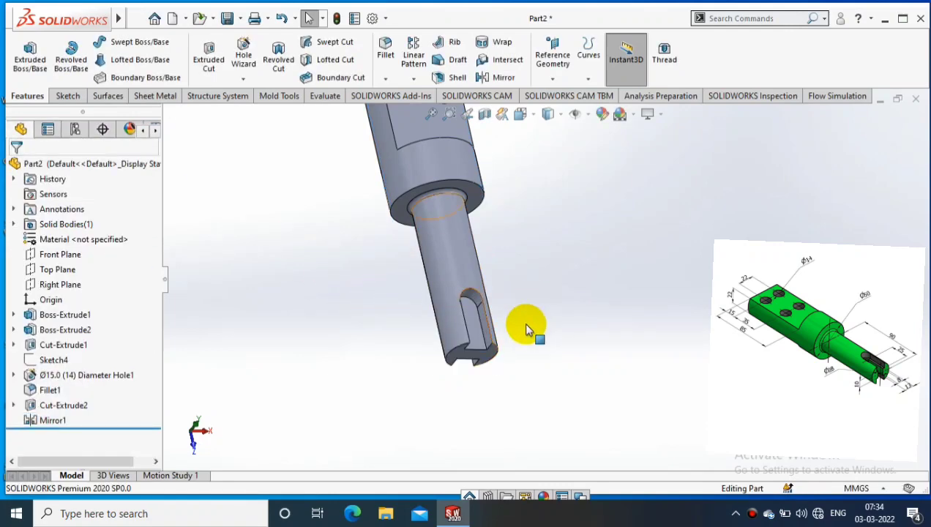
pyautogui.click(474, 323)
# Sketch a centre-point straight slot on the flat slot face, viewed normal to it.
pyautogui.rightClick(475, 322)
pyautogui.click(573, 145)
pyautogui.scroll(-3, 583, 454)
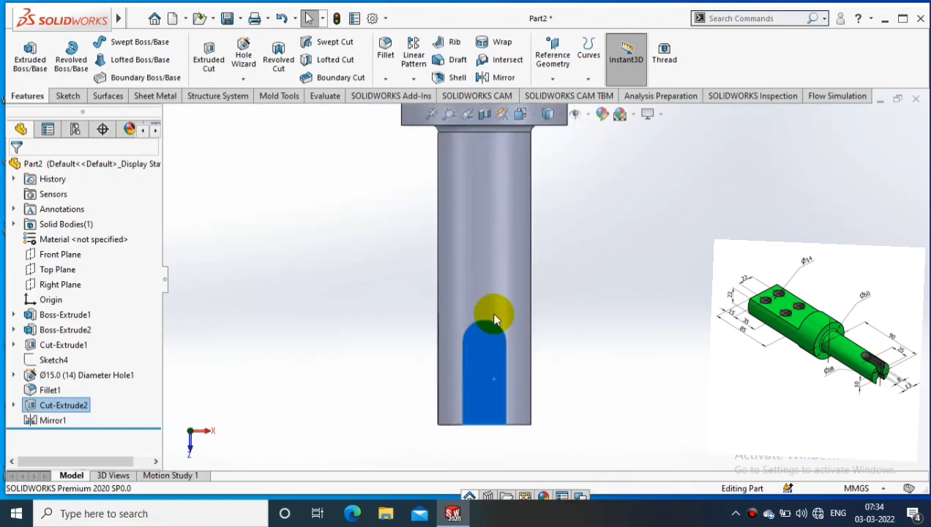
pyautogui.click(66, 96)
pyautogui.click(24, 59)
pyautogui.click(107, 77)
pyautogui.click(118, 111)
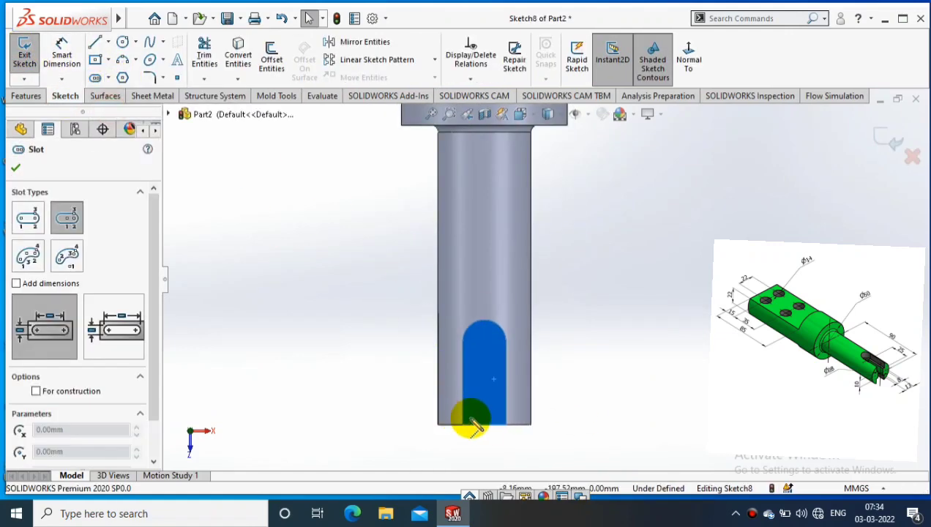
pyautogui.click(485, 425)
pyautogui.click(496, 372)
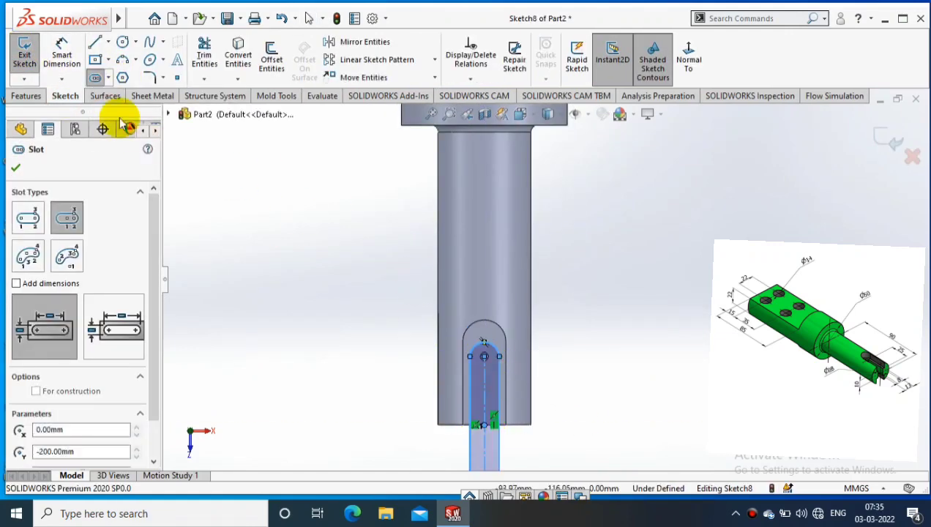
pyautogui.click(61, 59)
# Dimension the slot to 8 mm wide and 50 mm long.
pyautogui.click(500, 412)
pyautogui.click(471, 395)
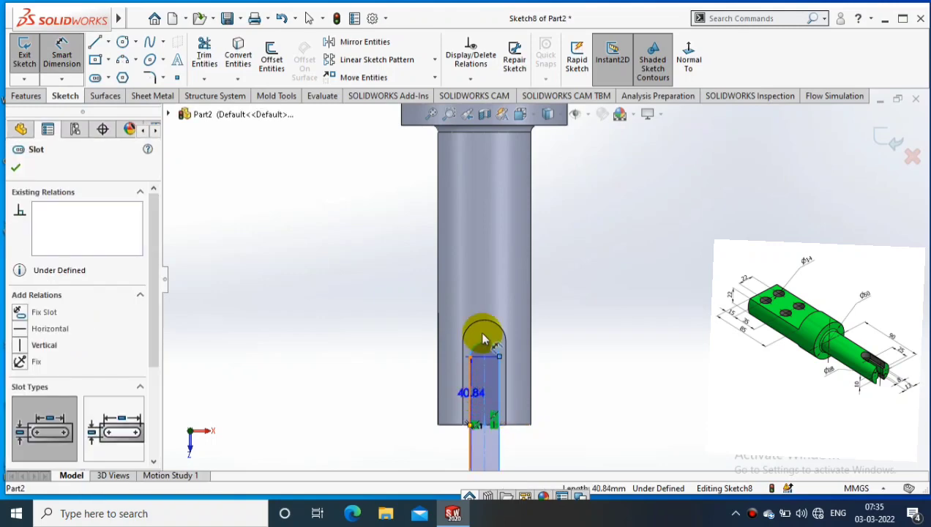
pyautogui.click(483, 338)
pyautogui.write('8.00mm')
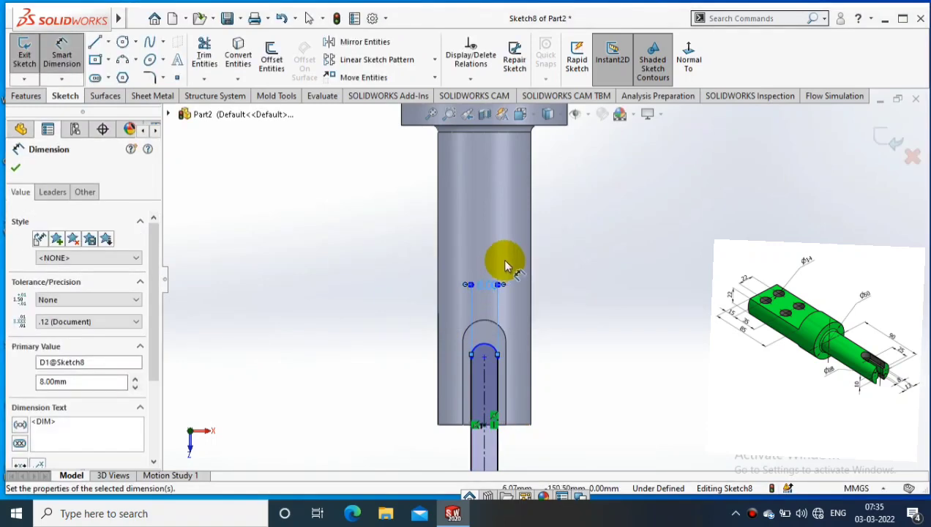
pyautogui.click(629, 381)
pyautogui.click(499, 389)
pyautogui.click(532, 396)
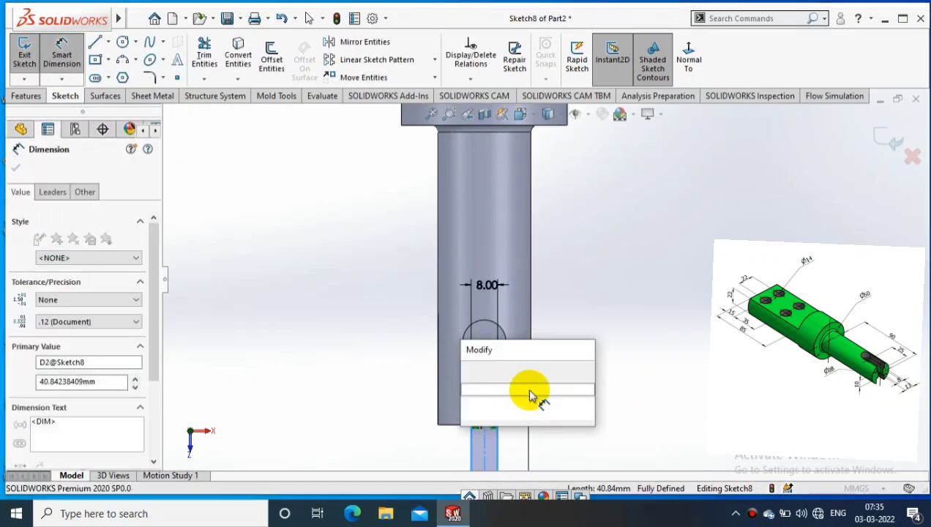
pyautogui.write('50')
pyautogui.press('Return')
pyautogui.click(15, 165)
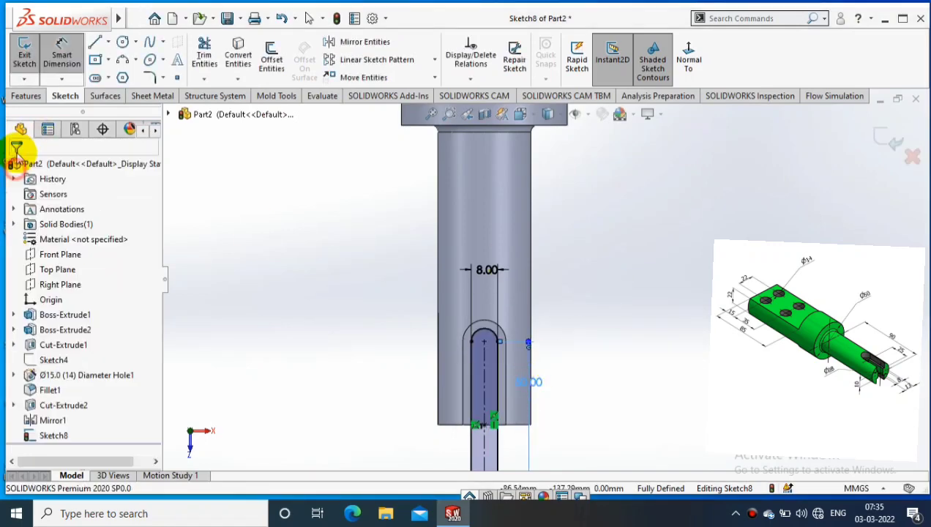
# Extrude-cut the slot Through All in both directions.
pyautogui.click(26, 96)
pyautogui.click(208, 59)
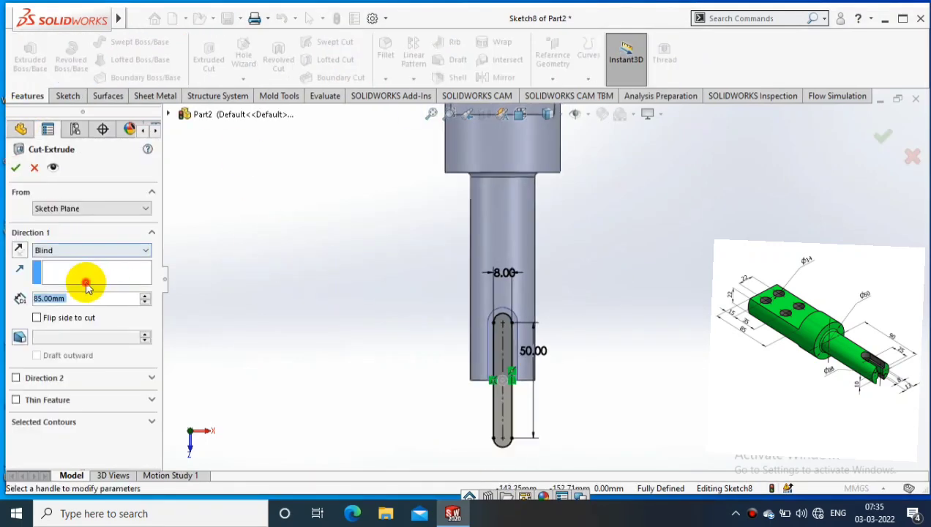
pyautogui.click(91, 250)
pyautogui.click(86, 285)
pyautogui.click(16, 167)
pyautogui.moveTo(345, 282)
pyautogui.mouseDown(button='middle')
pyautogui.moveTo(362, 266)
pyautogui.moveTo(418, 293)
pyautogui.moveTo(495, 291)
pyautogui.mouseUp(button='middle')
# Apply a green appearance to the entire part (Part2).
pyautogui.scroll(3, 308, 235)
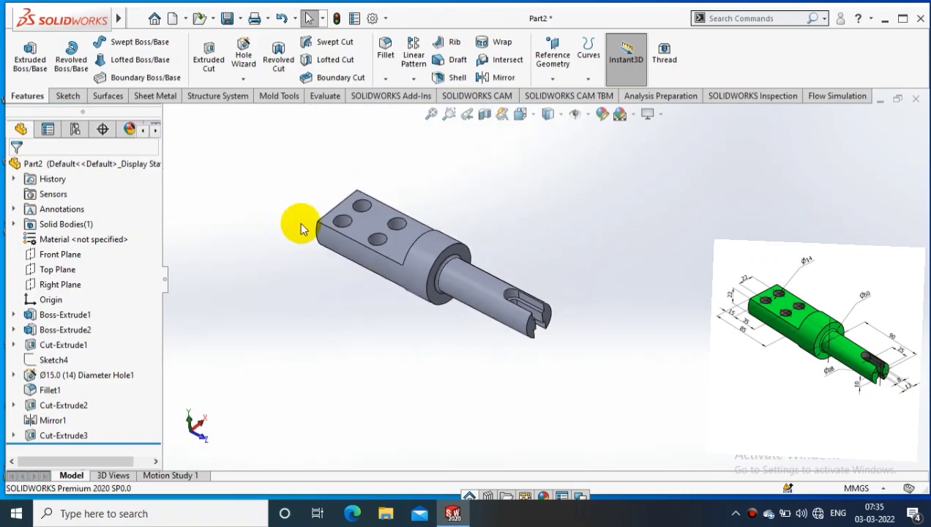
pyautogui.scroll(-4, 483, 285)
pyautogui.scroll(-2, 538, 252)
pyautogui.rightClick(485, 173)
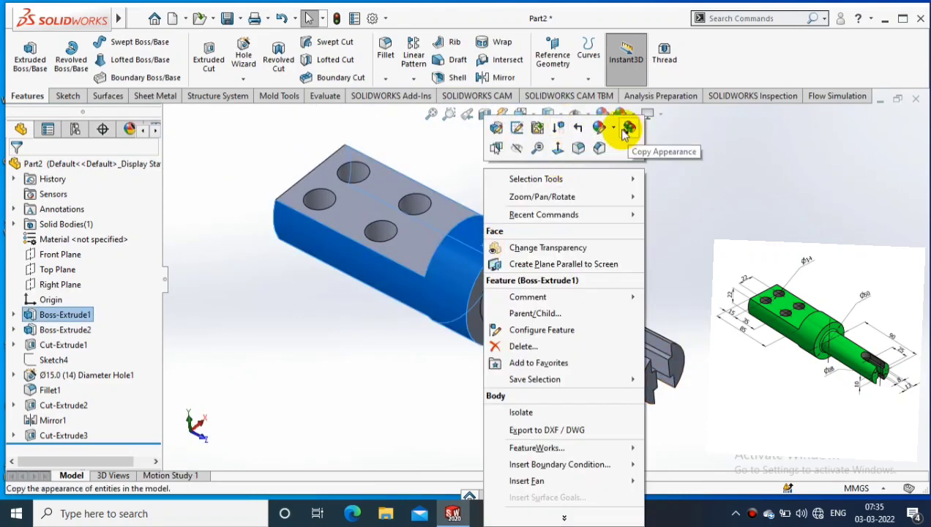
pyautogui.click(600, 128)
pyautogui.click(612, 196)
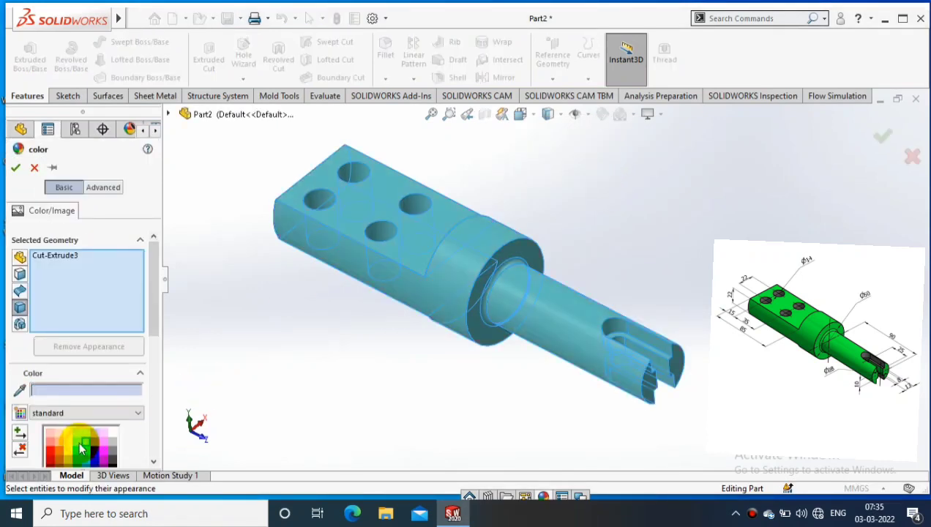
pyautogui.click(81, 444)
pyautogui.click(15, 168)
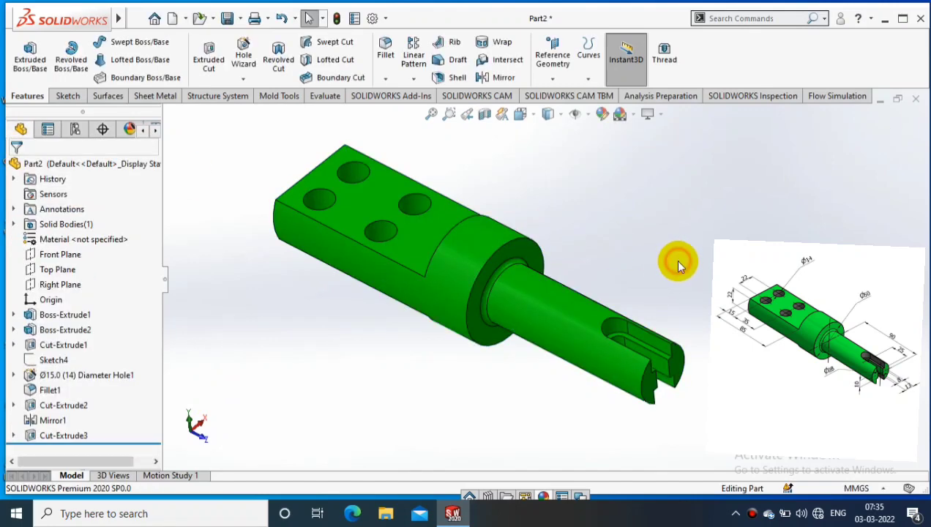